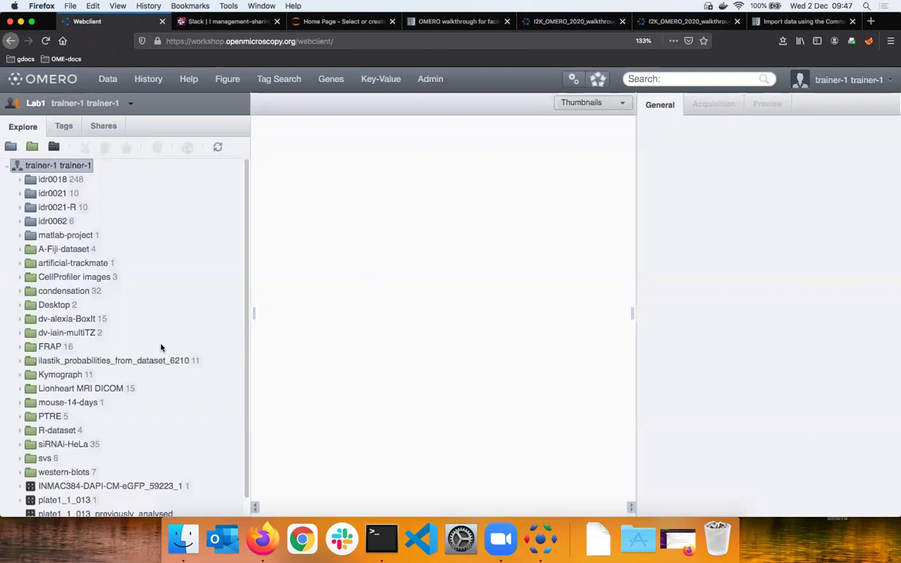
Scroll the Explore tree in group Lab1 to find the Desktop dataset.
scroll(156, 346, down, 1)
scroll(180, 342, up, 1)
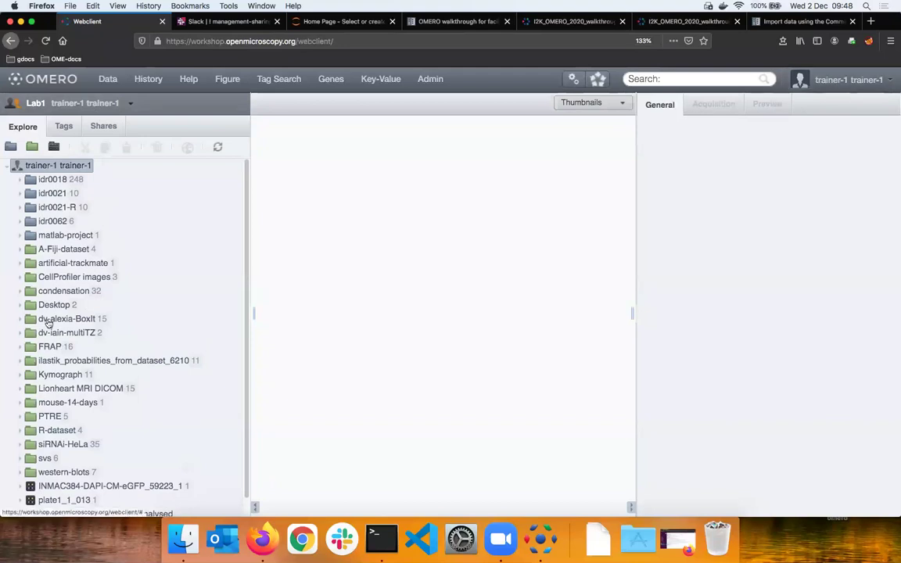
scroll(78, 306, down, 1)
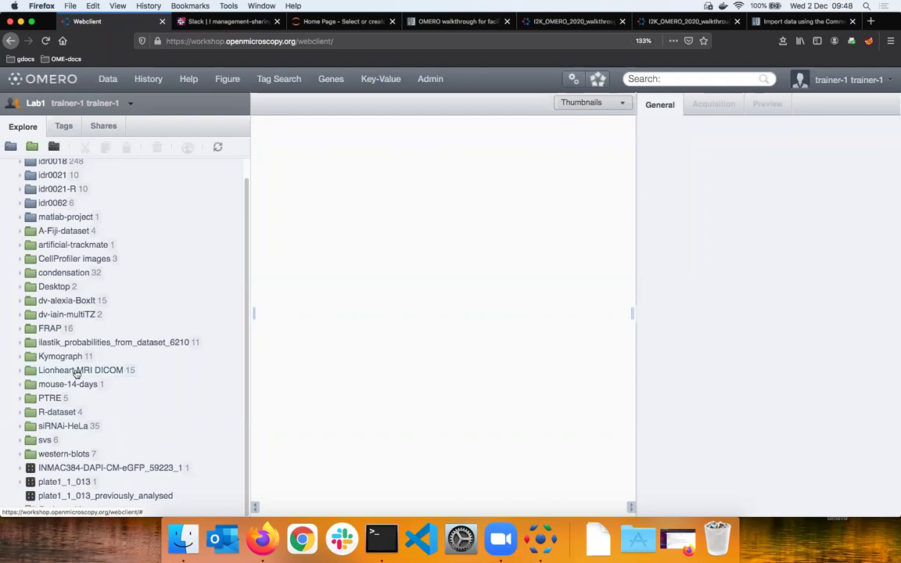
Open the Desktop and Lionheart MRI DICOM datasets with enlarged thumbnails.
click(56, 286)
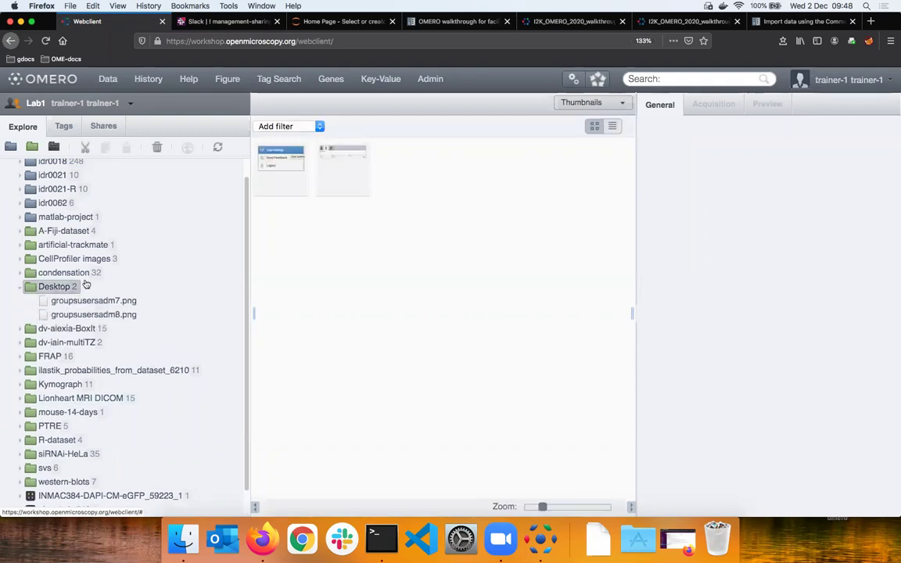
click(73, 399)
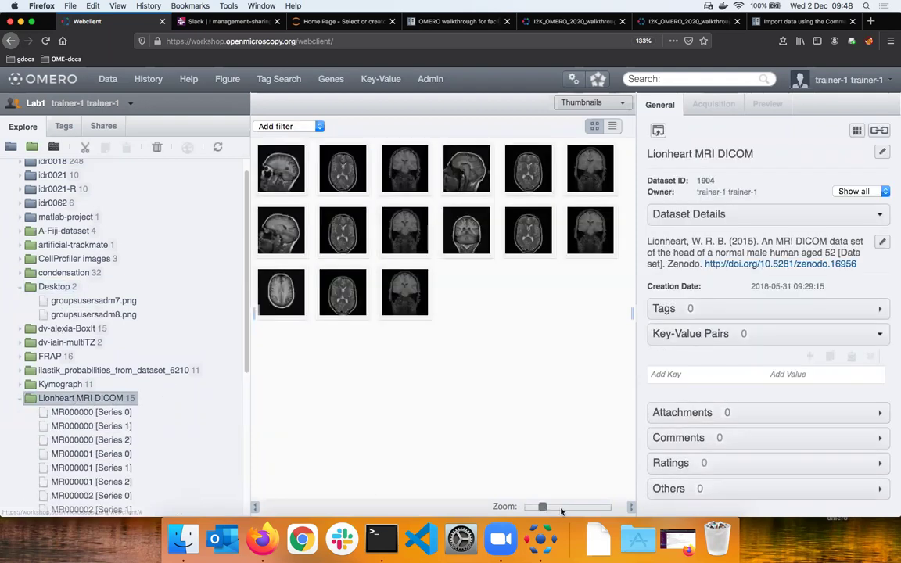
drag(542, 508, 559, 508)
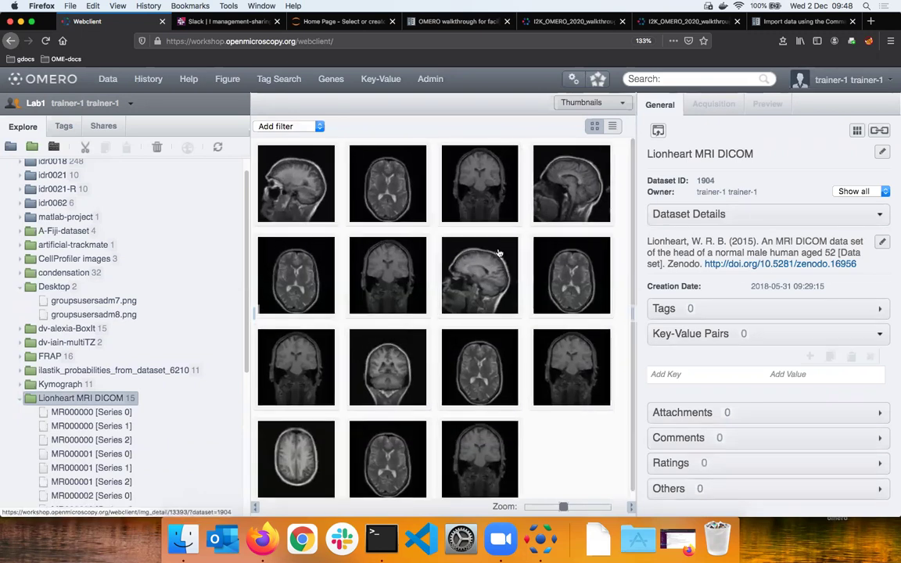
click(19, 400)
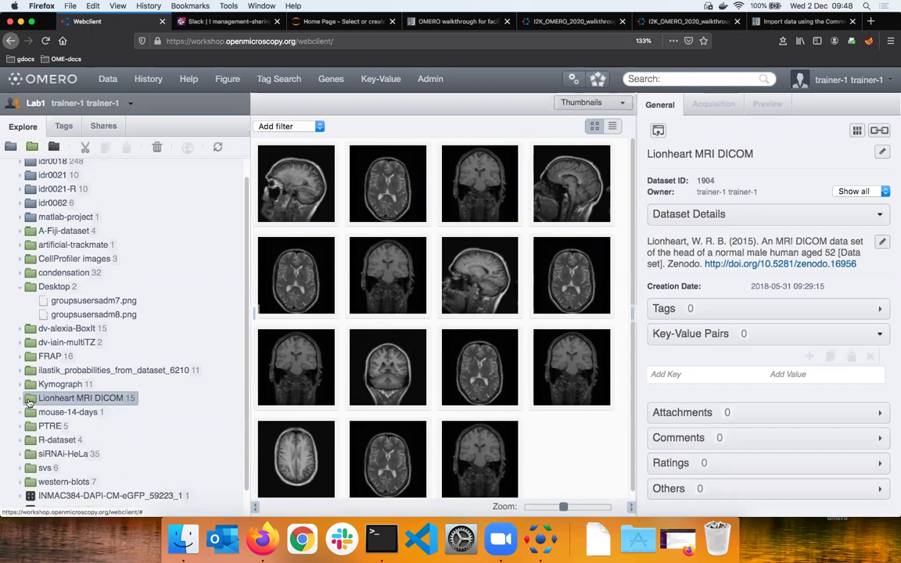
Browse siRNAi-HeLa, then show the 77917.svs [Series 1] image details in the svs dataset.
click(59, 453)
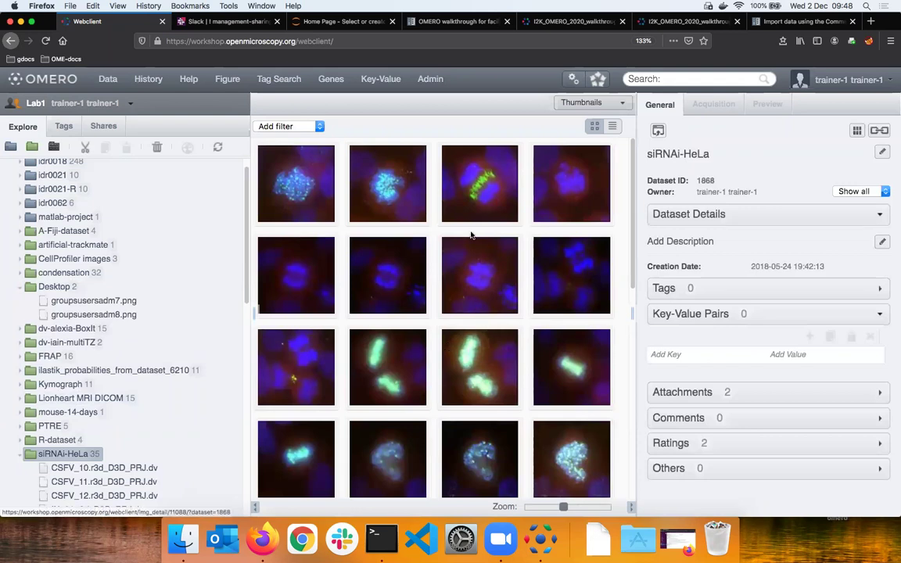
click(19, 455)
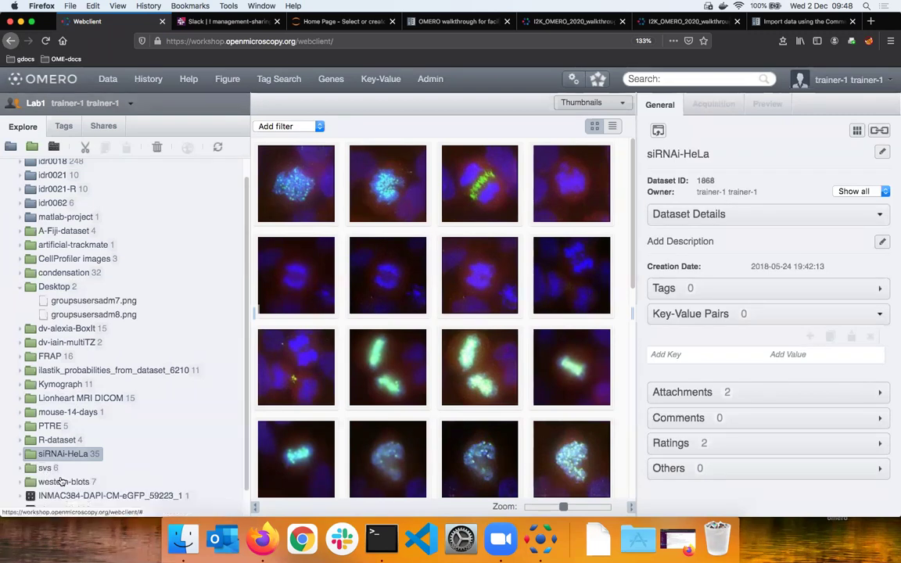
click(49, 469)
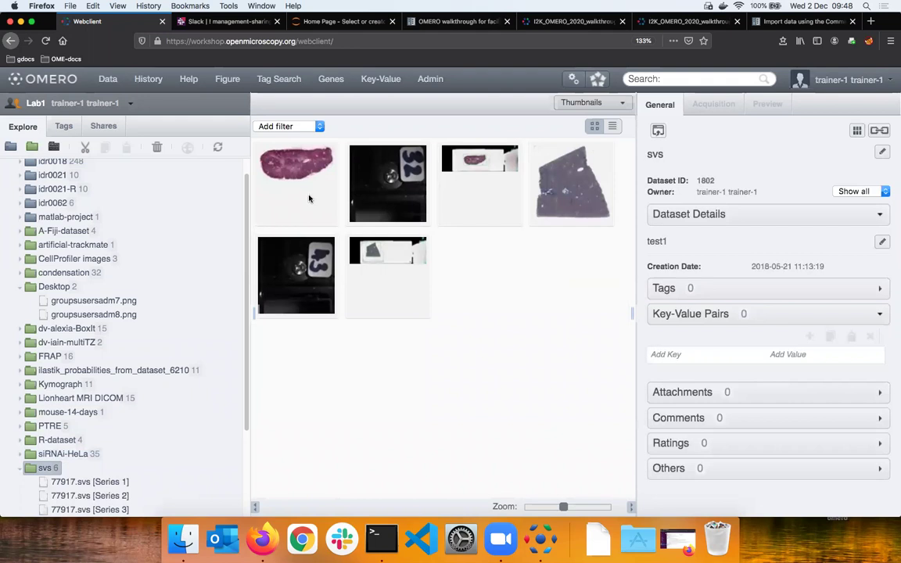
click(309, 199)
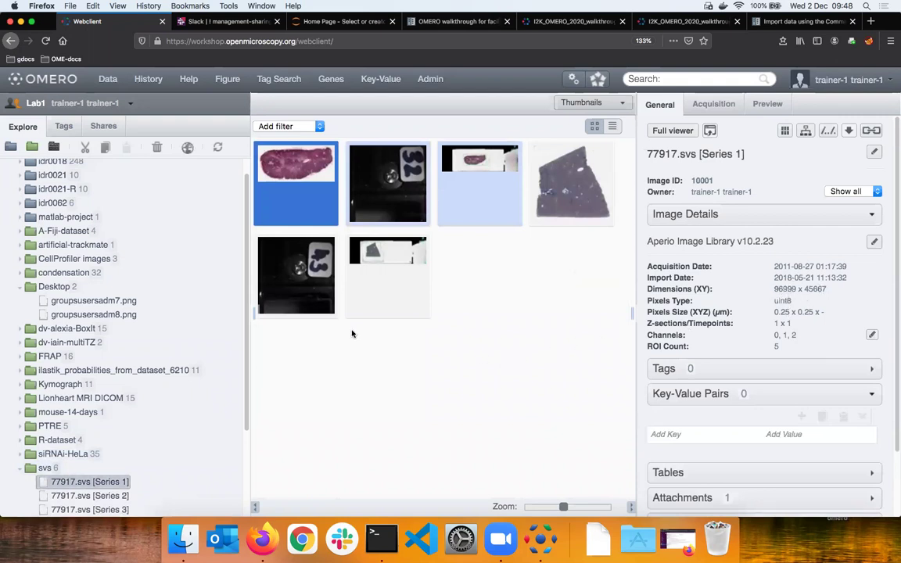
click(20, 467)
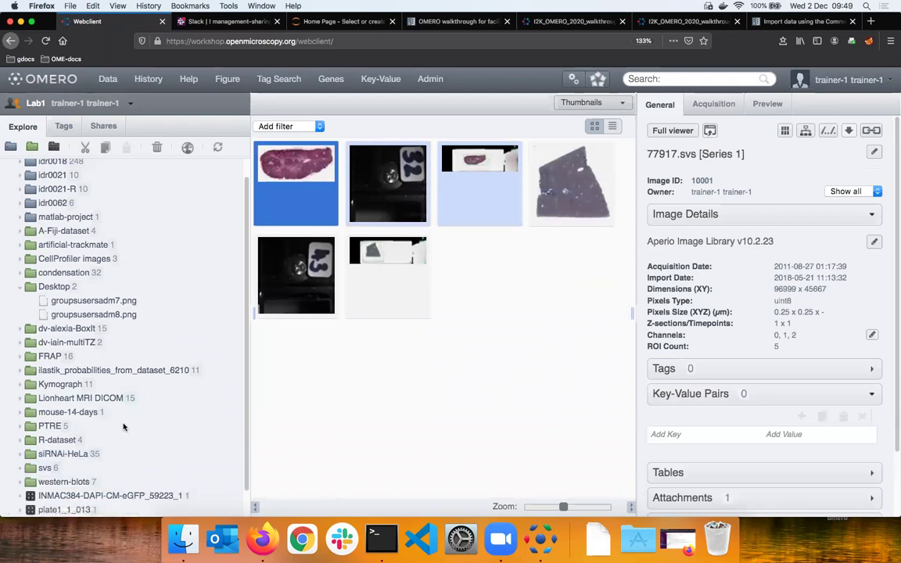
scroll(112, 461, down, 1)
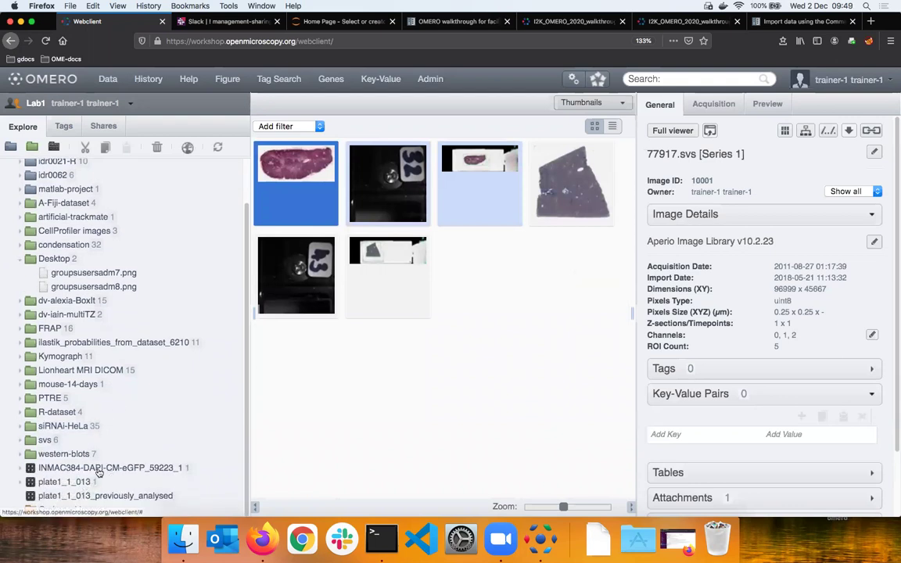
Open plate INMAC384-DAPI-CM-eGFP_59223_1 with smaller well thumbnails to show more wells.
click(96, 468)
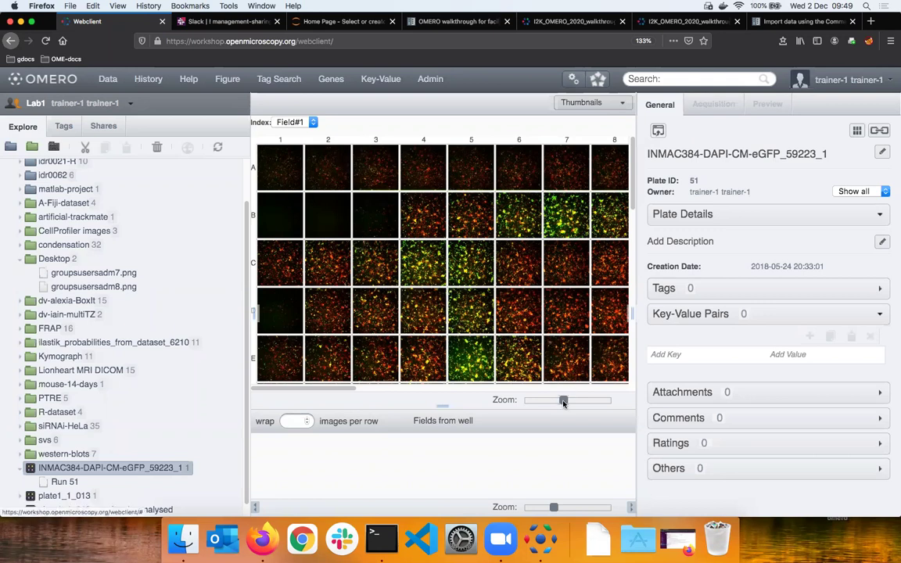
drag(563, 401, 551, 402)
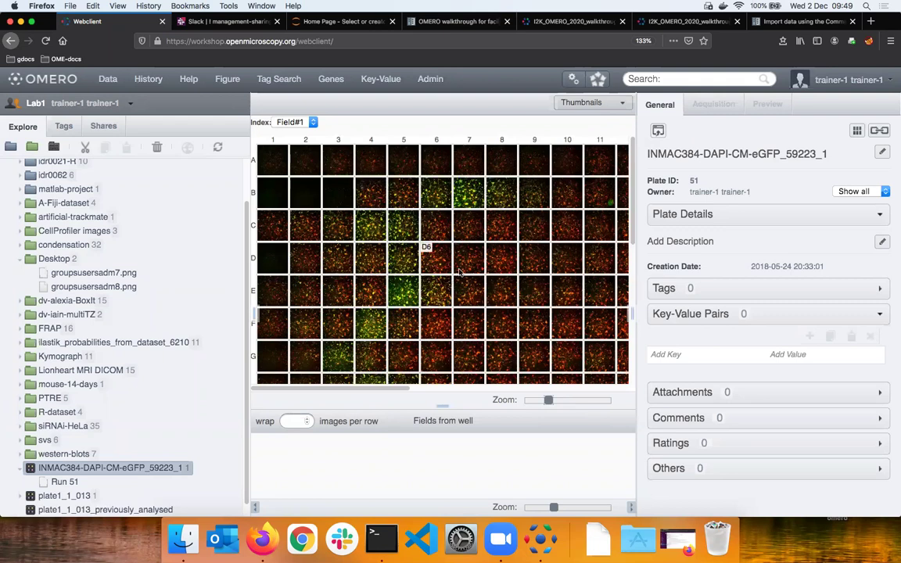
Show well B5's fields, hide the field positions panel, and open the siRNAi-HeLa dataset.
click(403, 201)
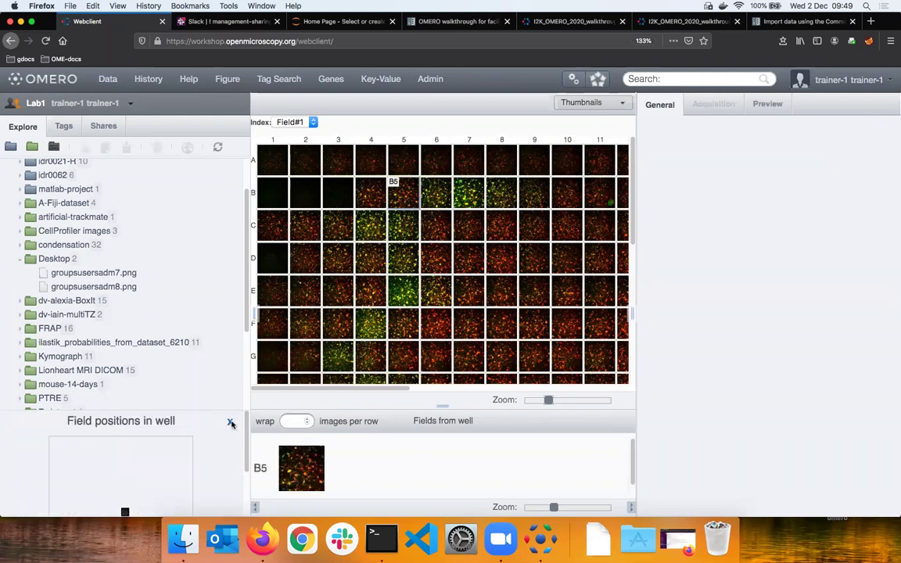
click(230, 423)
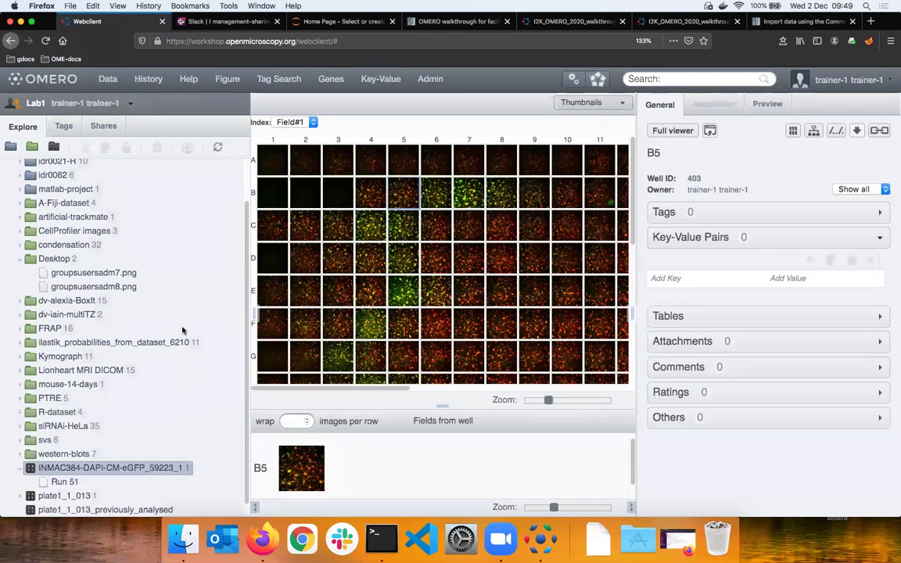
scroll(78, 422, up, 2)
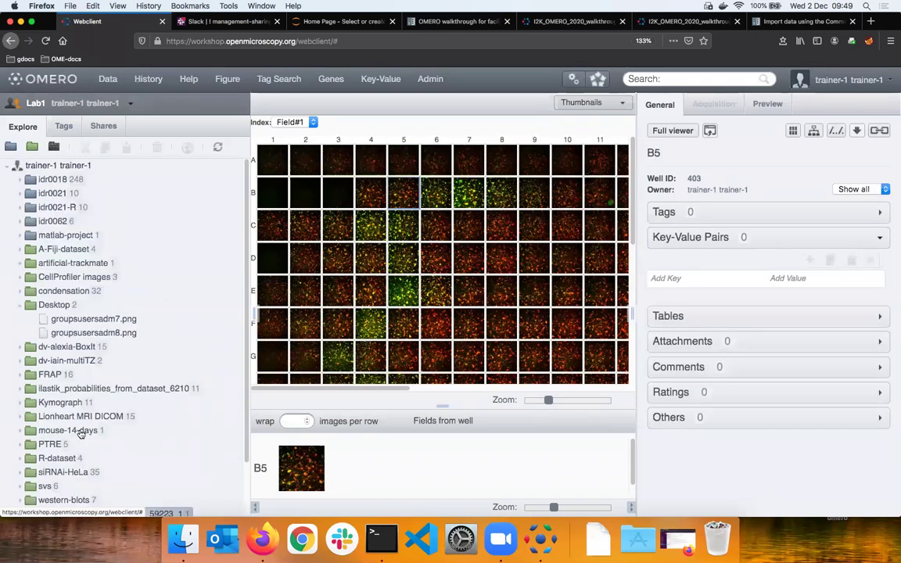
click(66, 472)
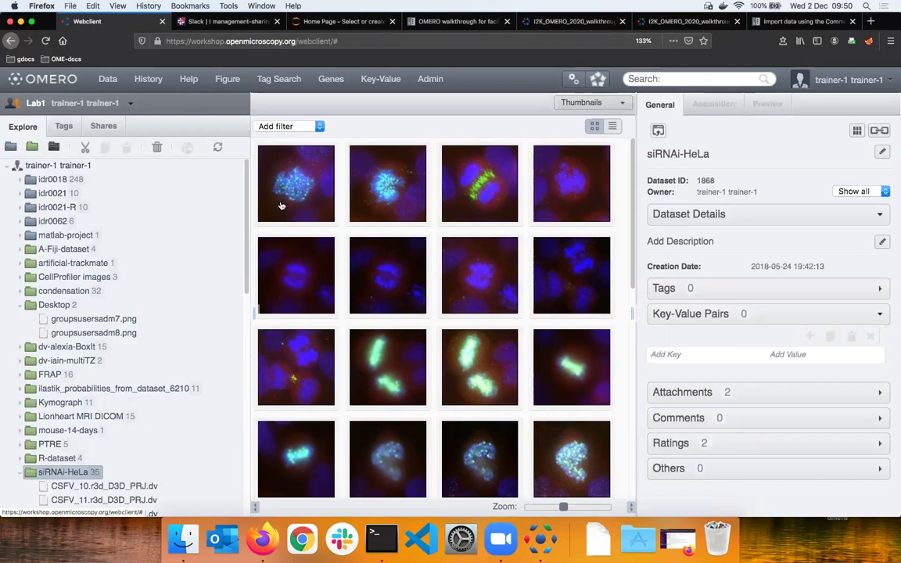
Show the 512 x 512 image CSFV_10.r3d_D3D_PRJ.dv from siRNAi-HeLa with its tags and key-values.
click(18, 418)
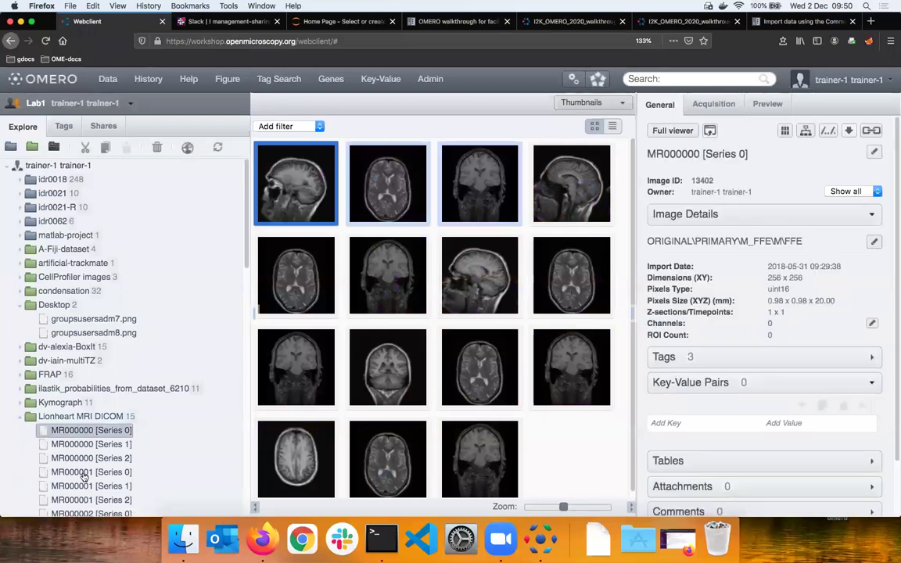
click(19, 417)
click(71, 473)
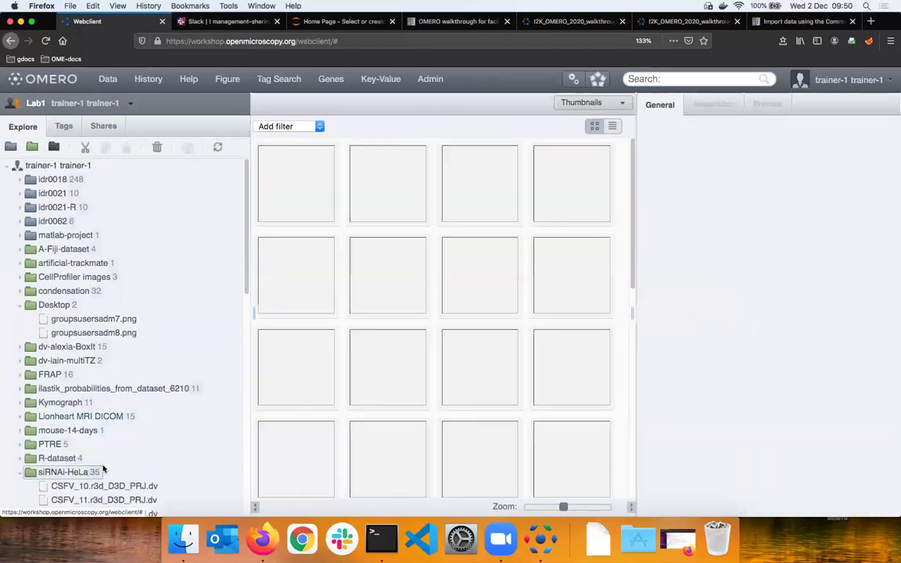
scroll(129, 461, down, 2)
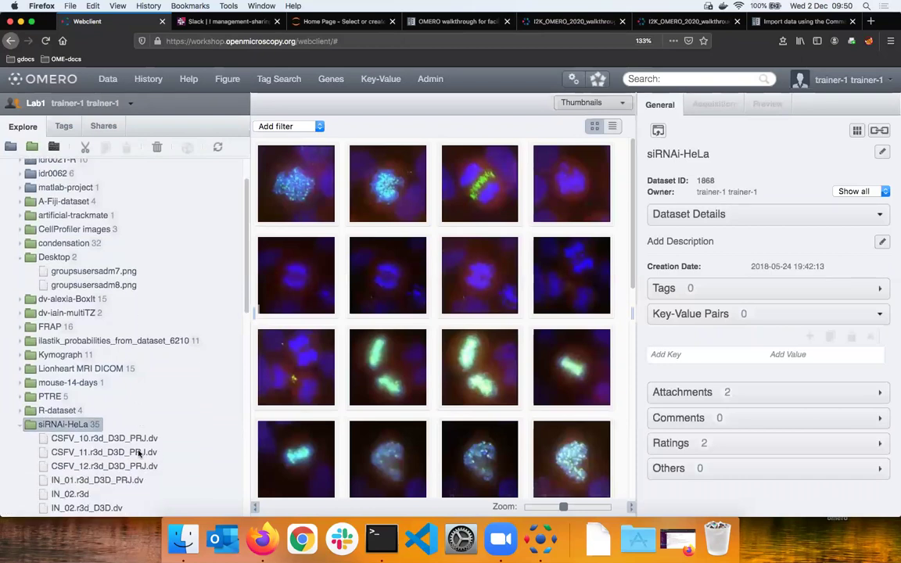
scroll(125, 410, down, 2)
click(125, 390)
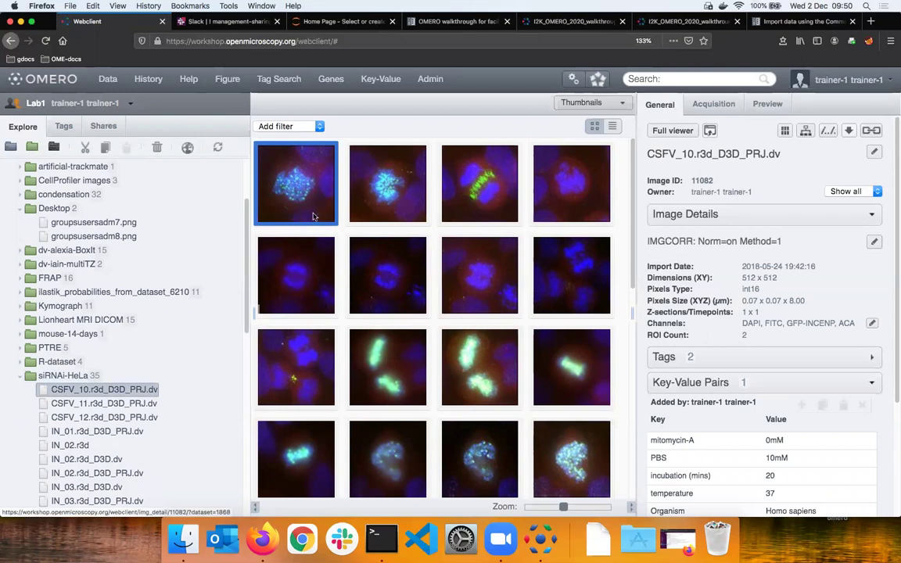
scroll(100, 300, up, 3)
scroll(100, 299, up, 3)
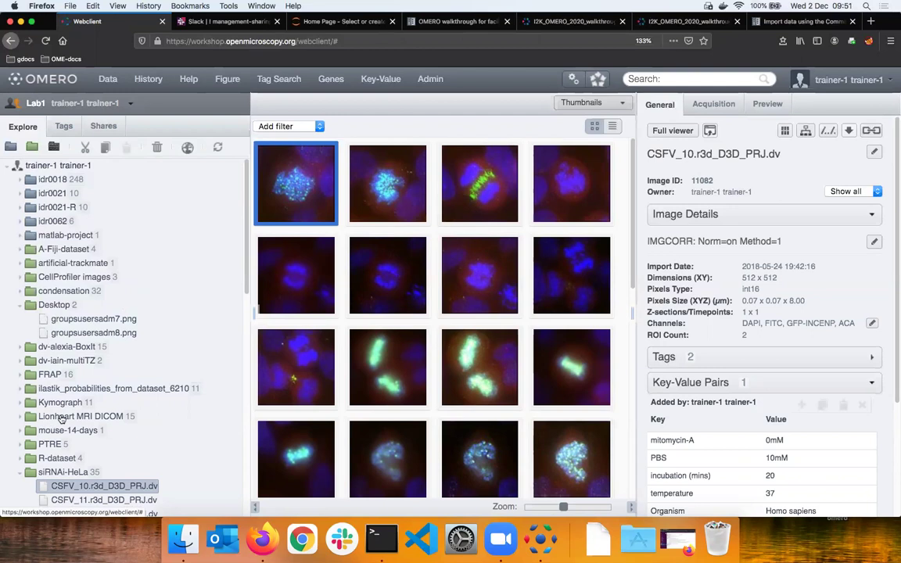
double_click(55, 222)
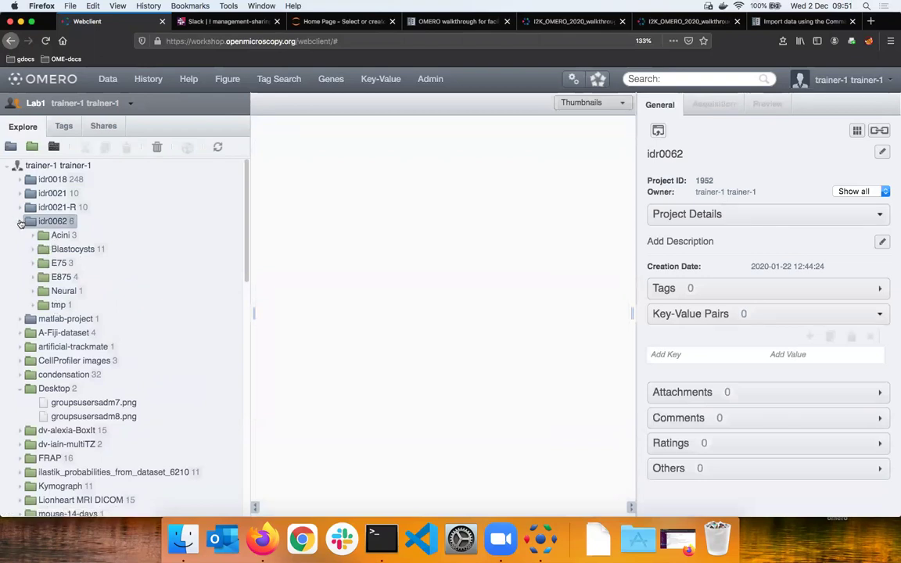
click(75, 250)
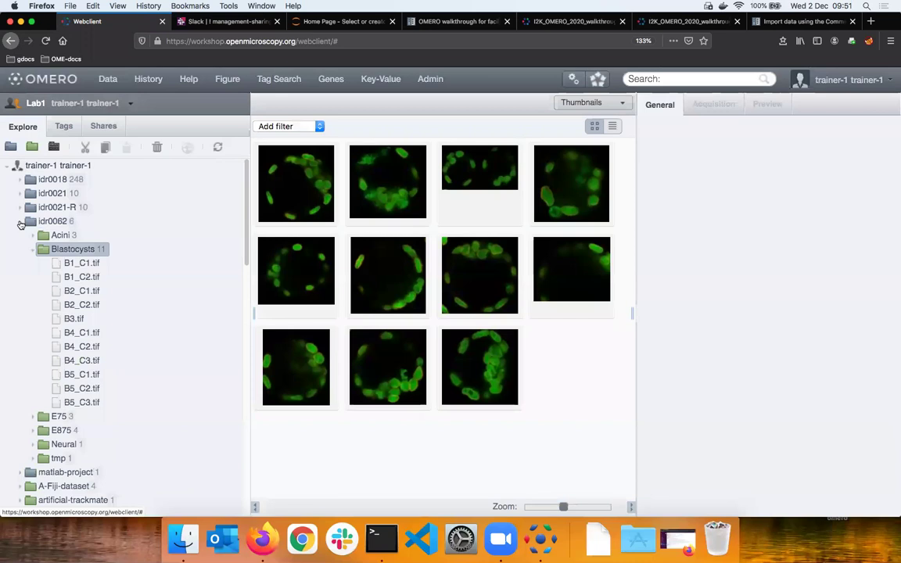
click(20, 222)
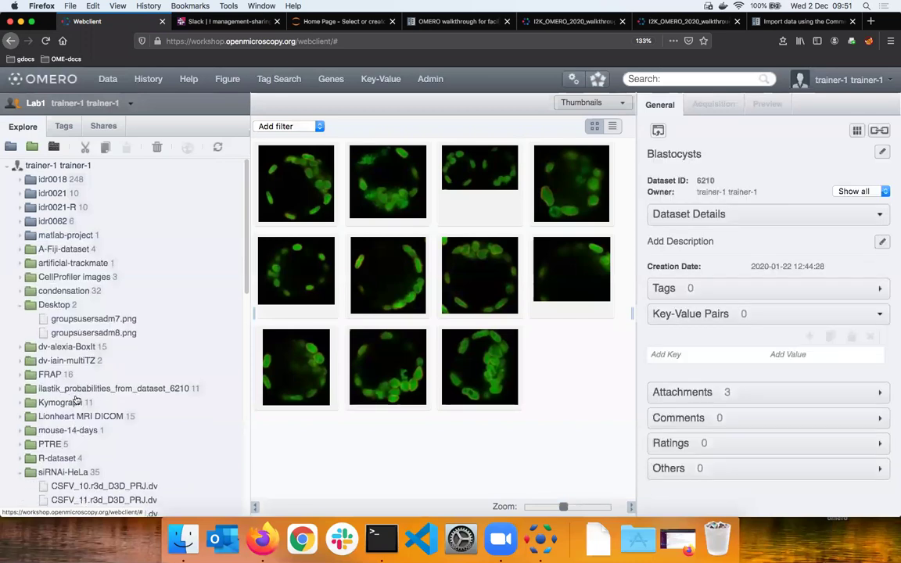
click(59, 472)
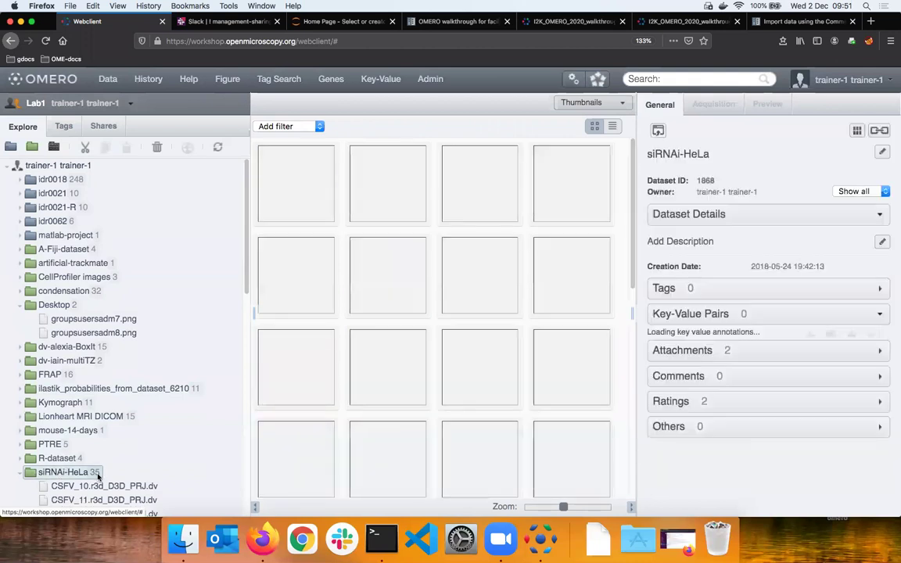
scroll(131, 417, down, 1)
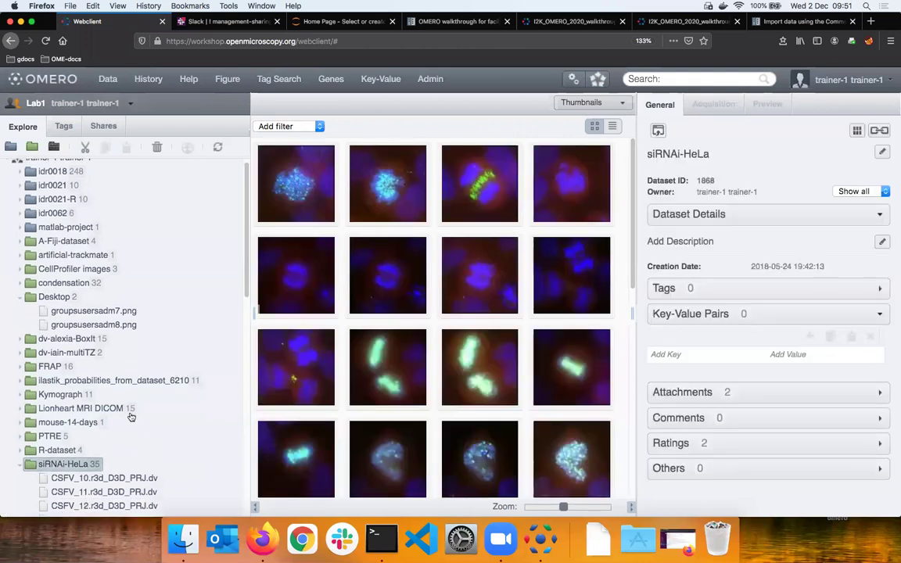
scroll(126, 329, down, 5)
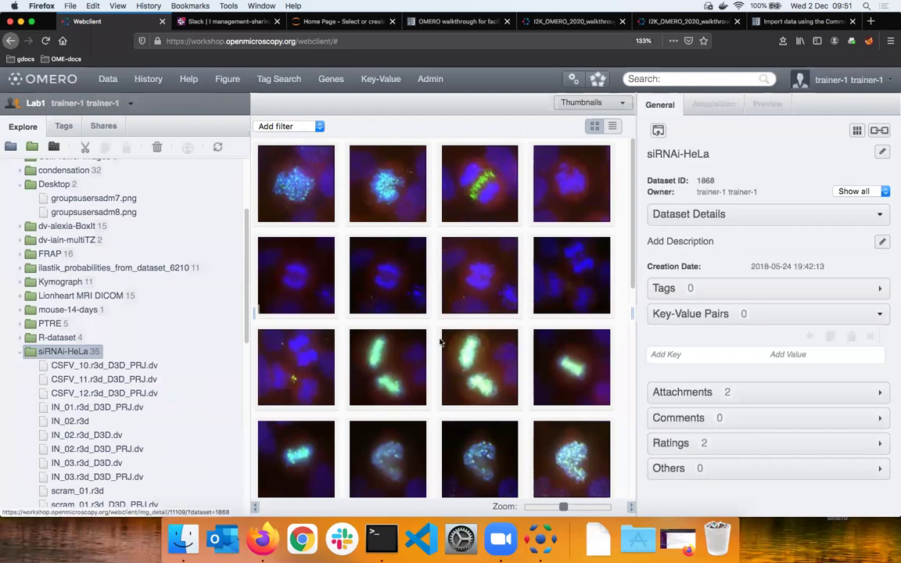
scroll(397, 375, down, 1)
click(399, 434)
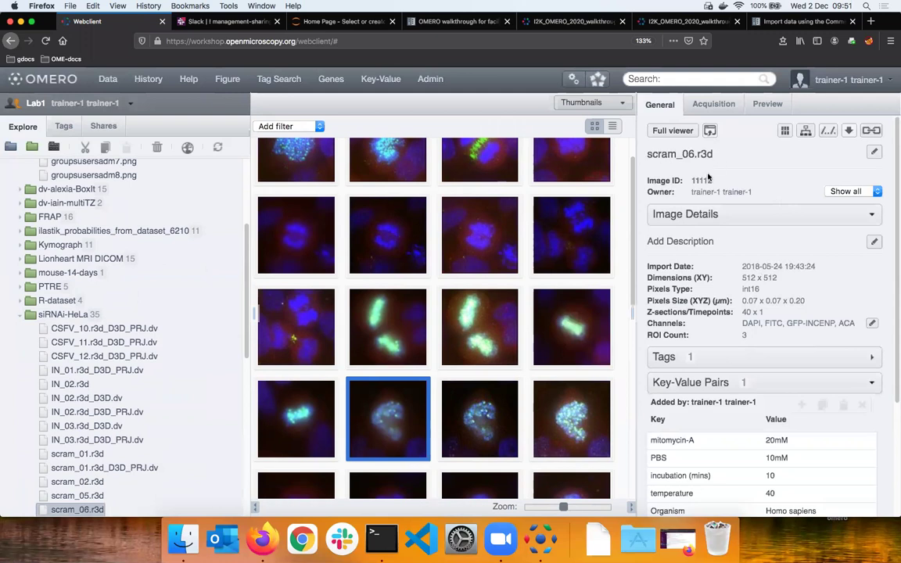
scroll(708, 174, down, 1)
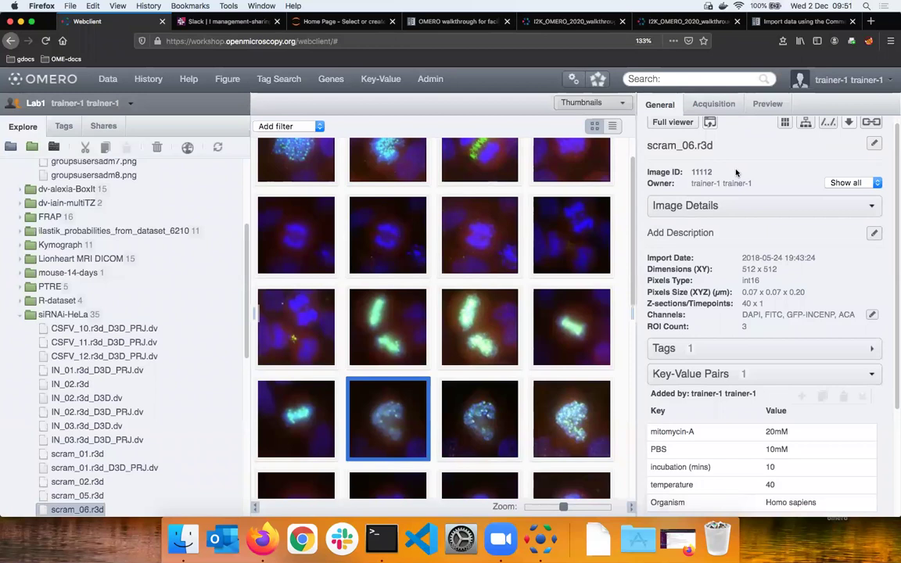
scroll(678, 158, up, 1)
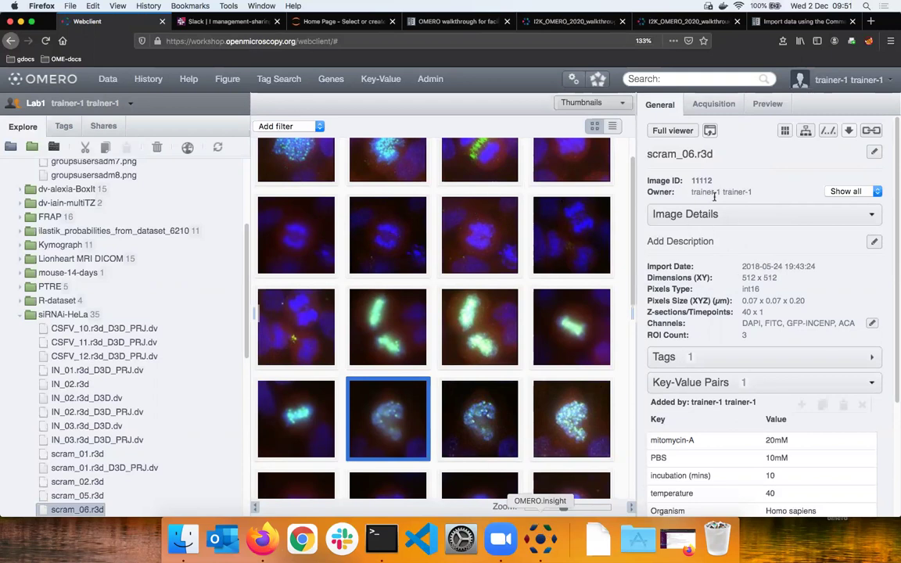
key(super+Tab)
key(super+Tab)
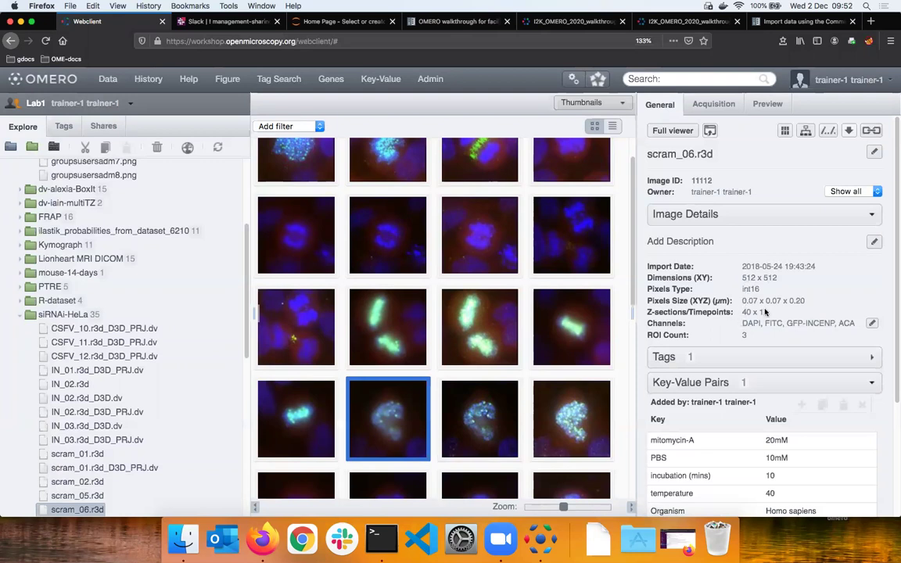
triple_click(744, 324)
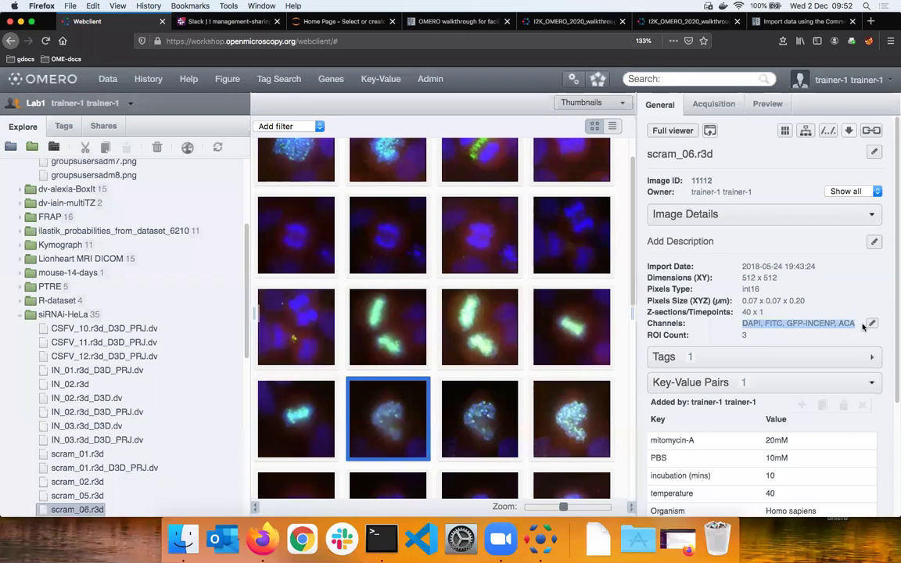
Show scram_06.r3d's Acquisition metadata and browse its Global and Series Original Metadata.
click(713, 104)
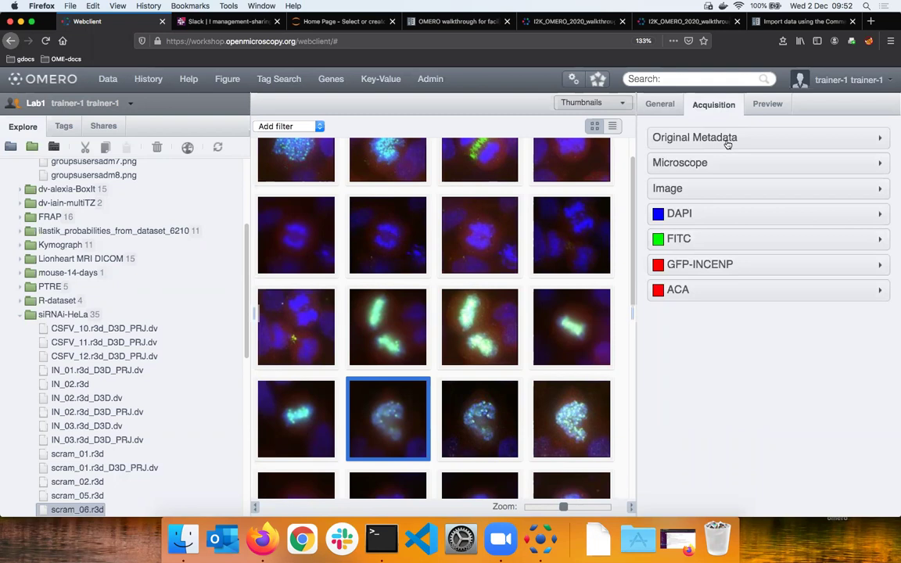
click(733, 139)
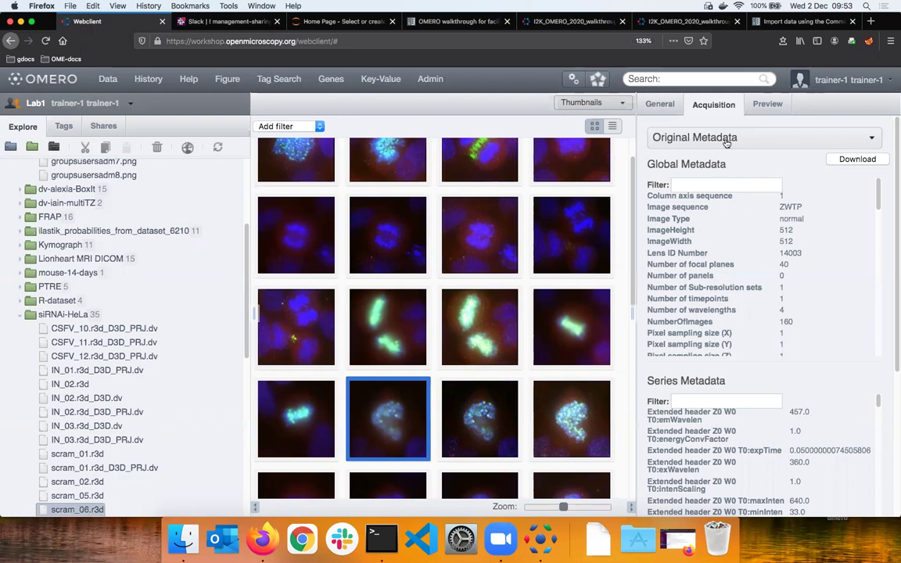
scroll(705, 163, down, 1)
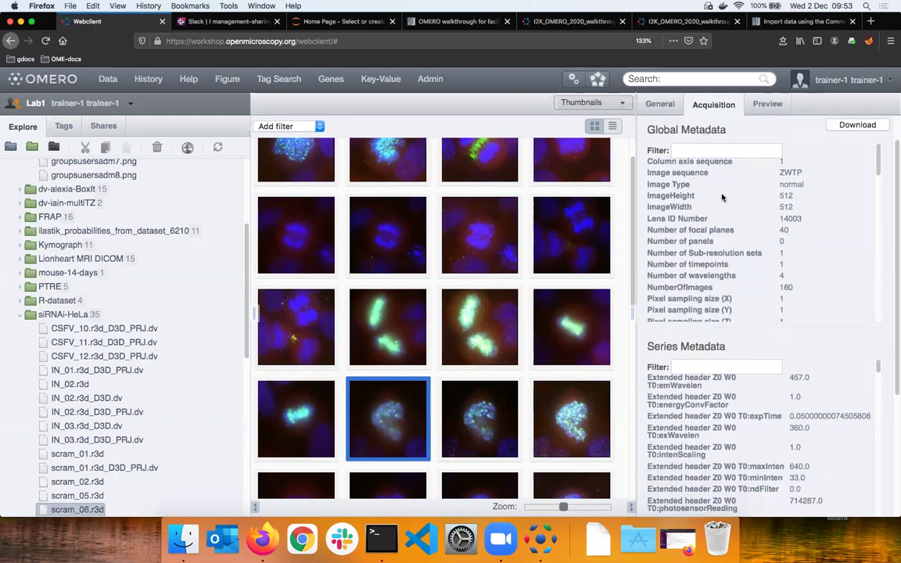
scroll(722, 146, up, 1)
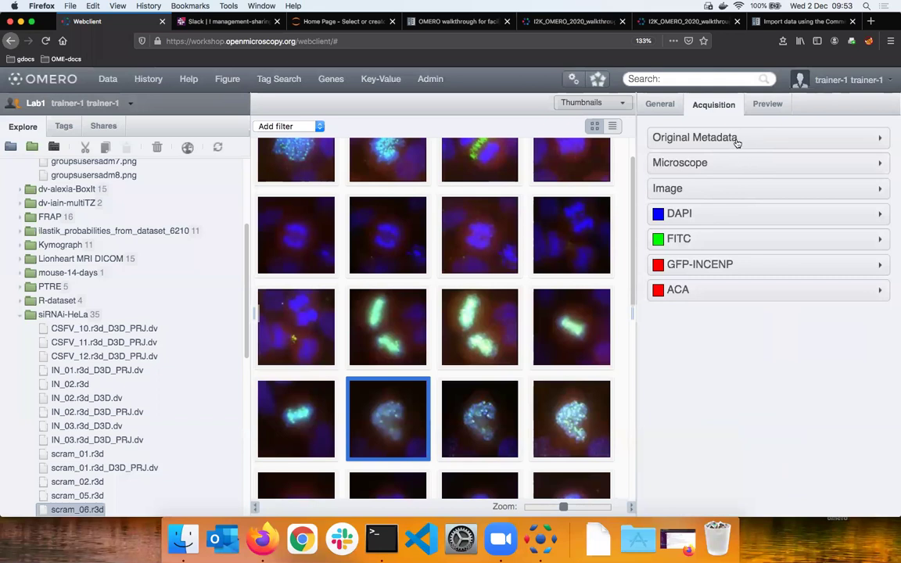
Expand the Image and DAPI sections to read the Zeiss 100x, NA 1.4, Oil PlanApo objective.
click(719, 194)
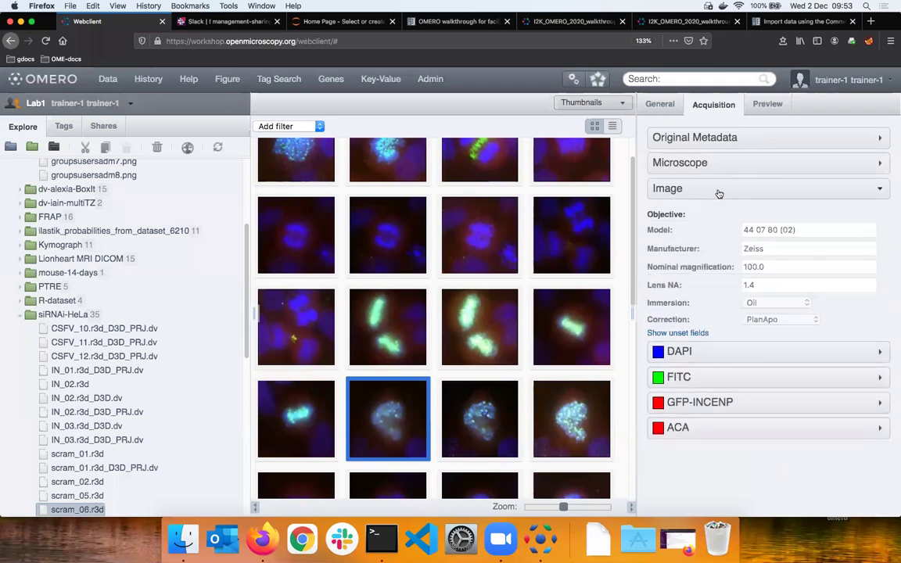
click(733, 353)
scroll(739, 354, down, 1)
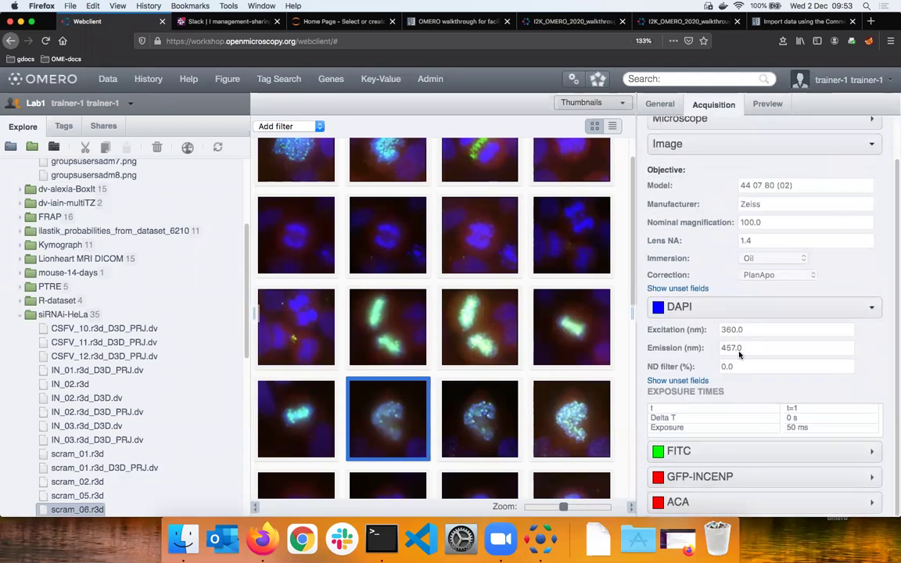
scroll(739, 354, up, 3)
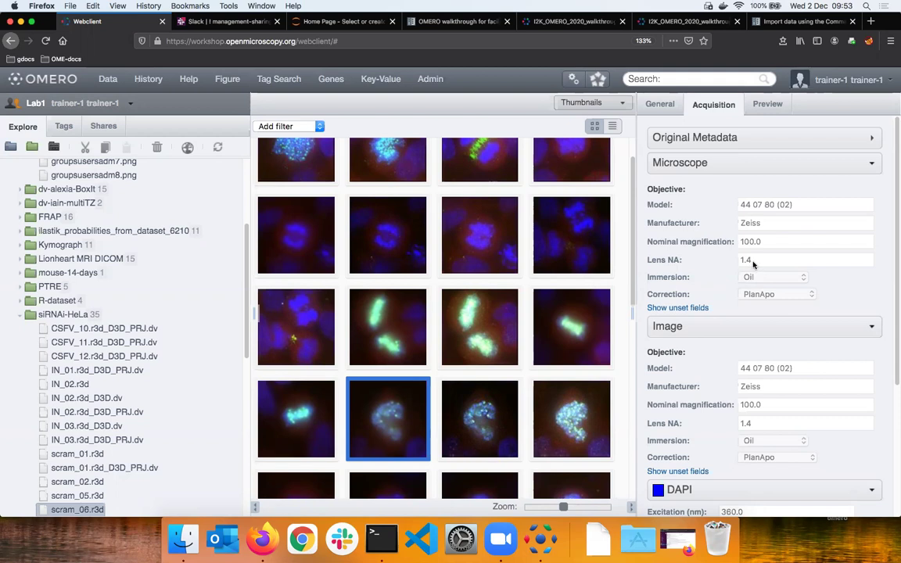
In Preview, lower the DAPI maximum to 286 and save the rendering.
click(769, 108)
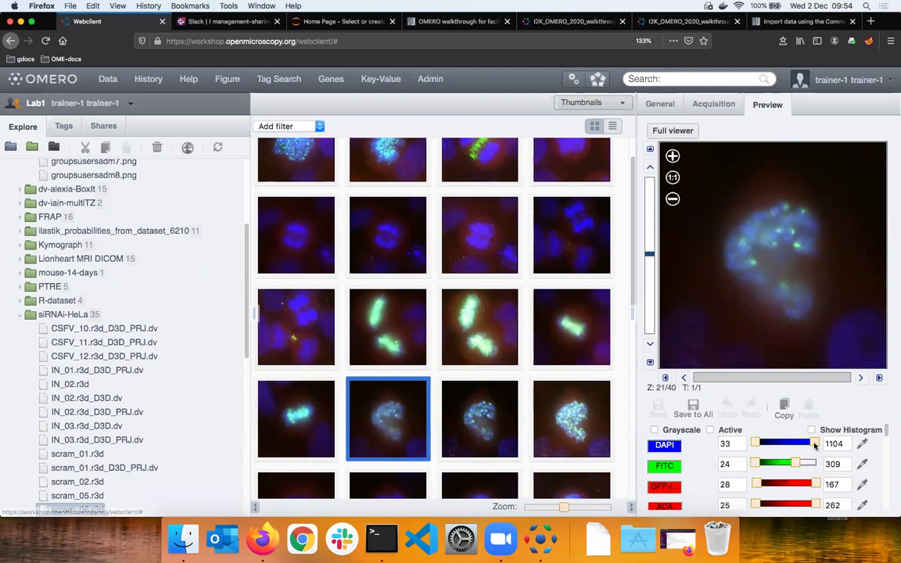
drag(815, 443, 770, 444)
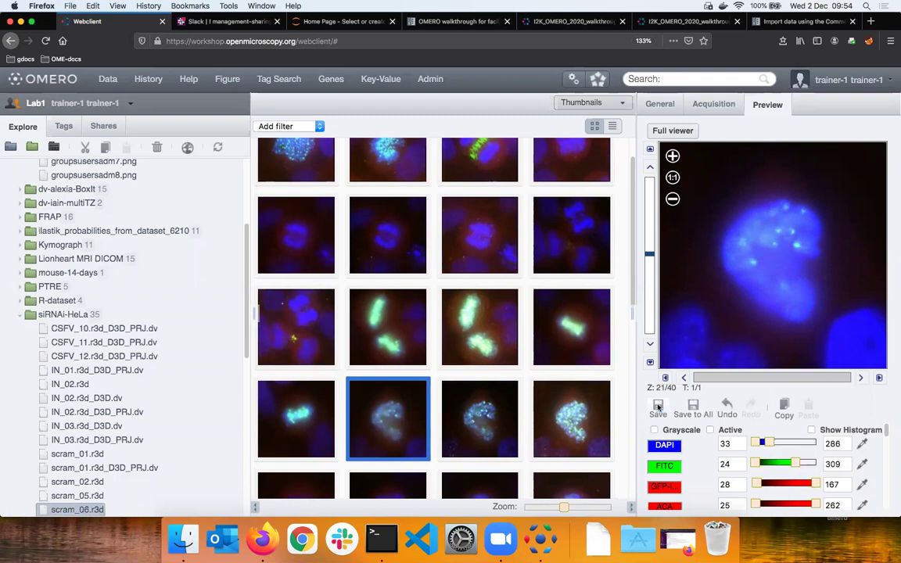
click(724, 399)
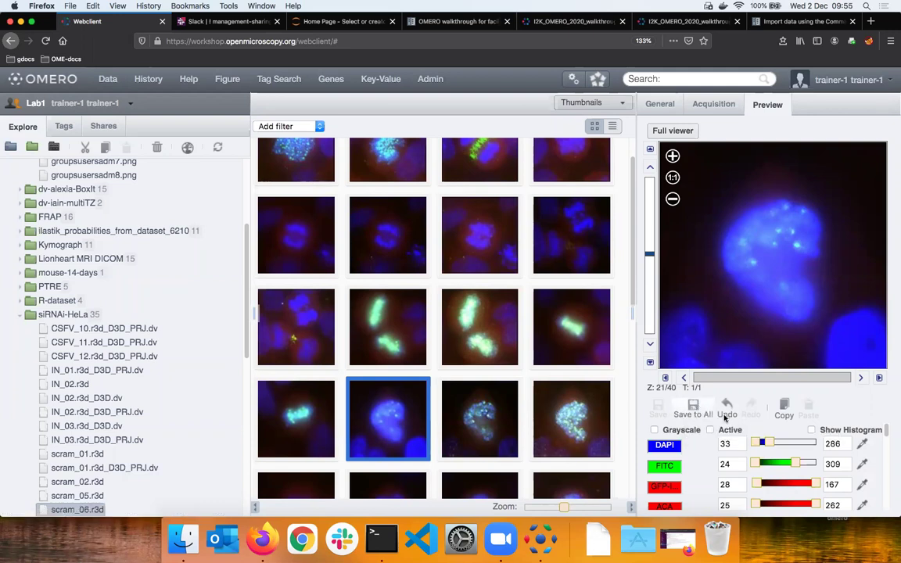
Turn off the DAPI and GFP-INCENP channels in the preview.
scroll(799, 437, down, 1)
scroll(782, 450, down, 2)
scroll(690, 473, up, 3)
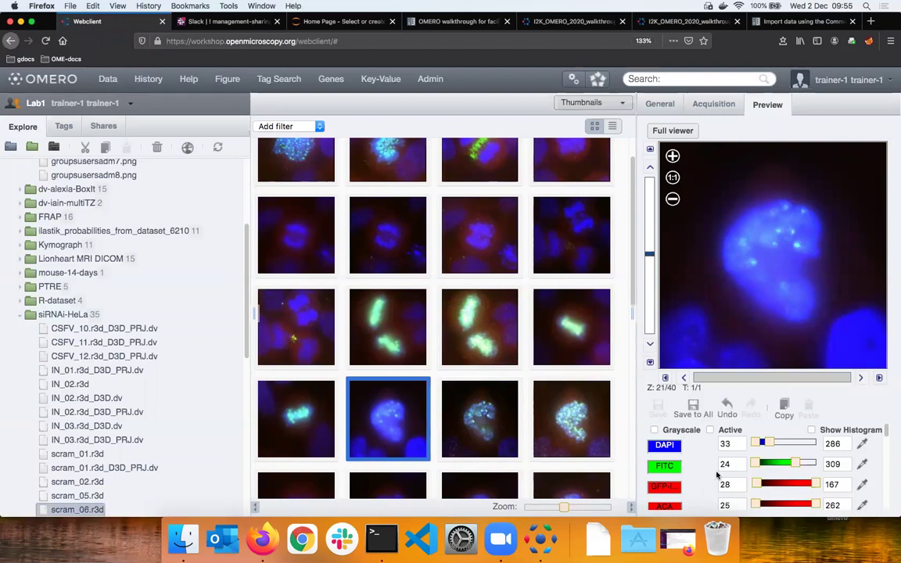
scroll(709, 470, down, 2)
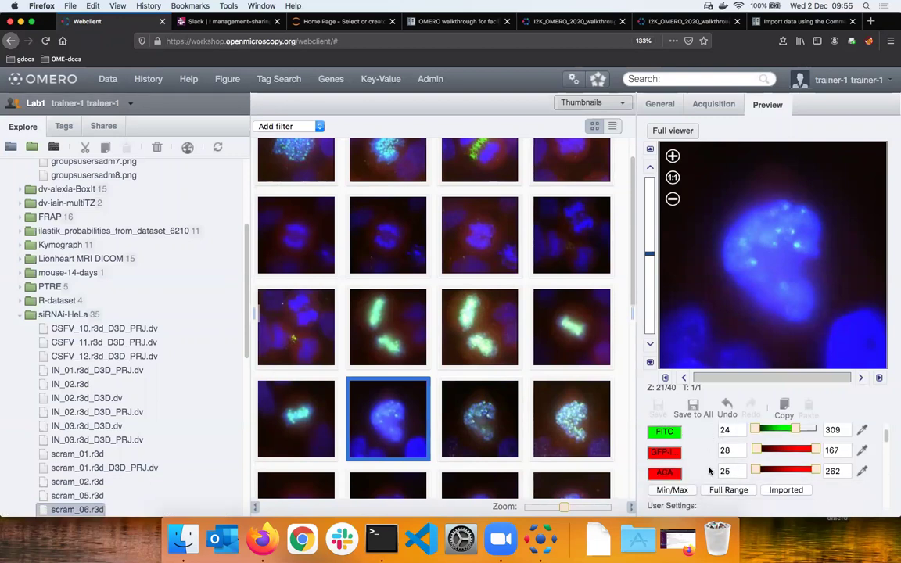
scroll(710, 471, up, 2)
scroll(710, 470, down, 2)
scroll(709, 470, up, 2)
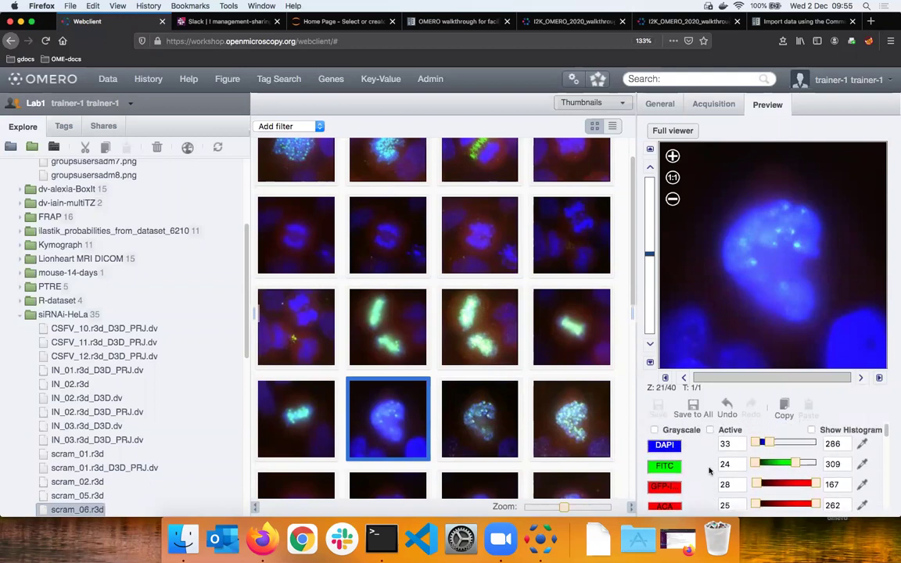
click(666, 446)
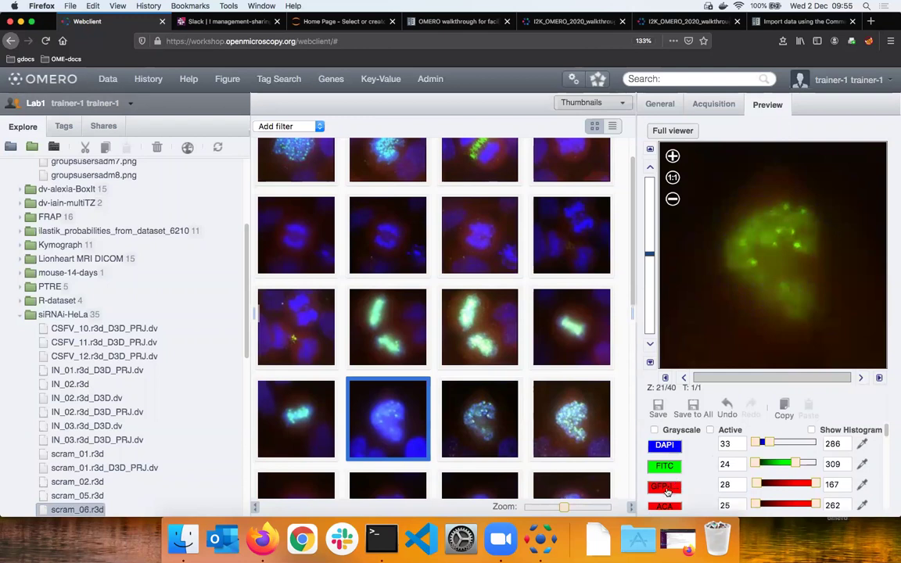
scroll(667, 477, down, 2)
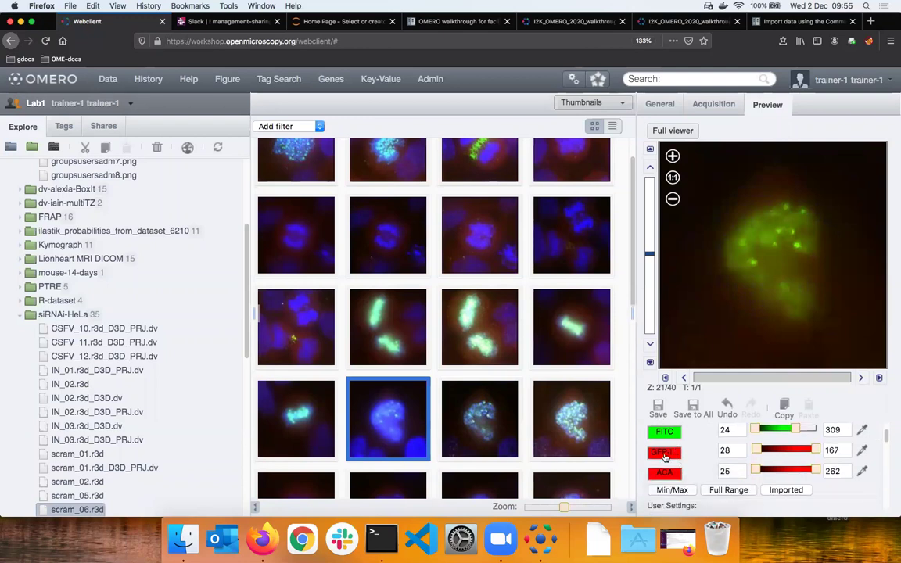
click(667, 455)
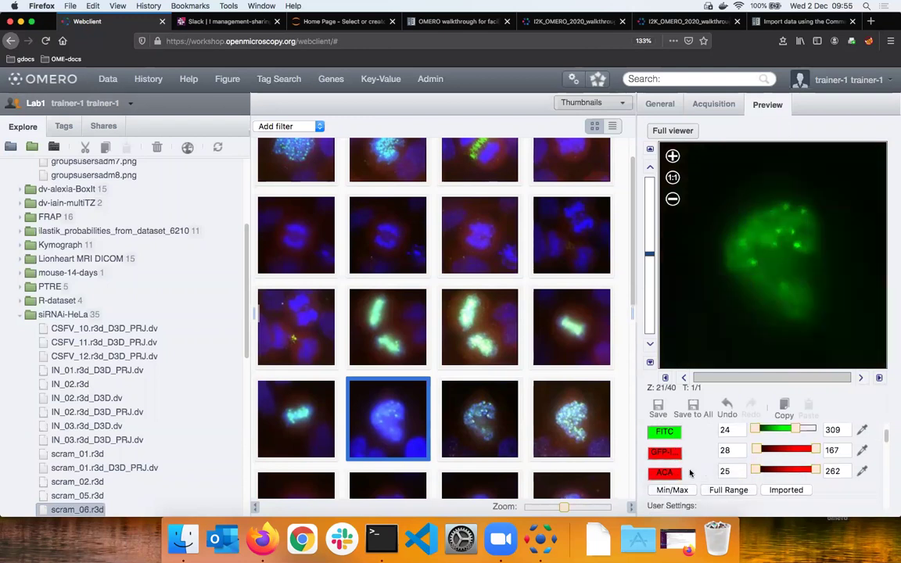
Set the FITC channel range to 66–232.
scroll(690, 473, up, 2)
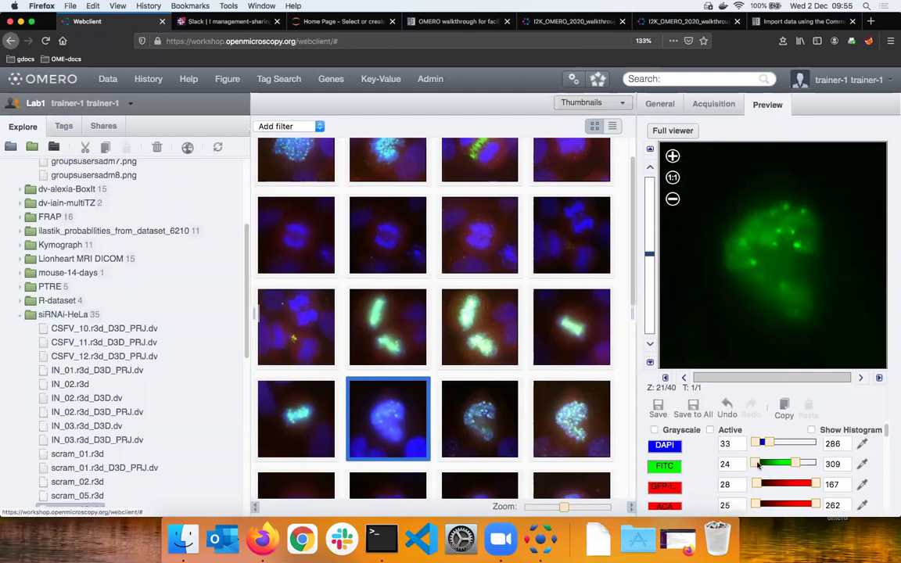
drag(756, 463, 764, 466)
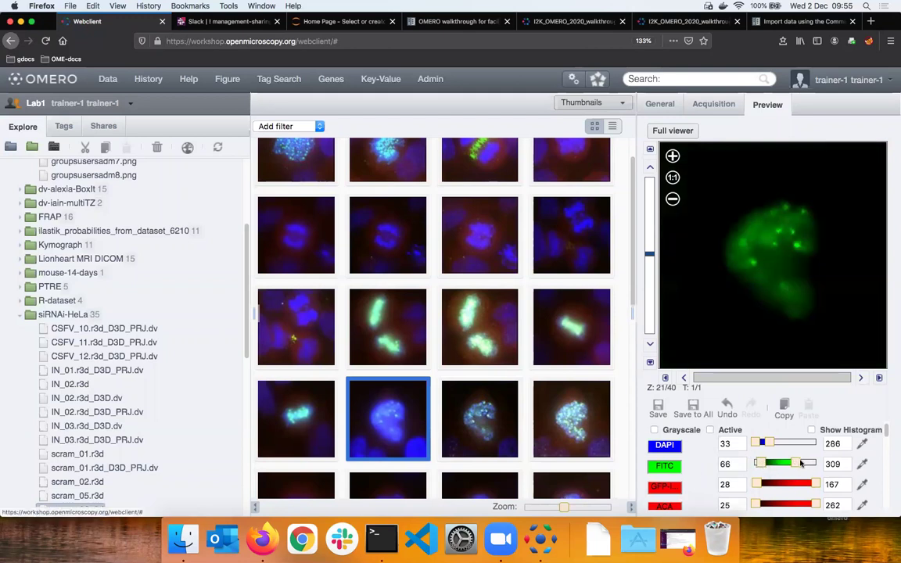
drag(787, 463, 781, 464)
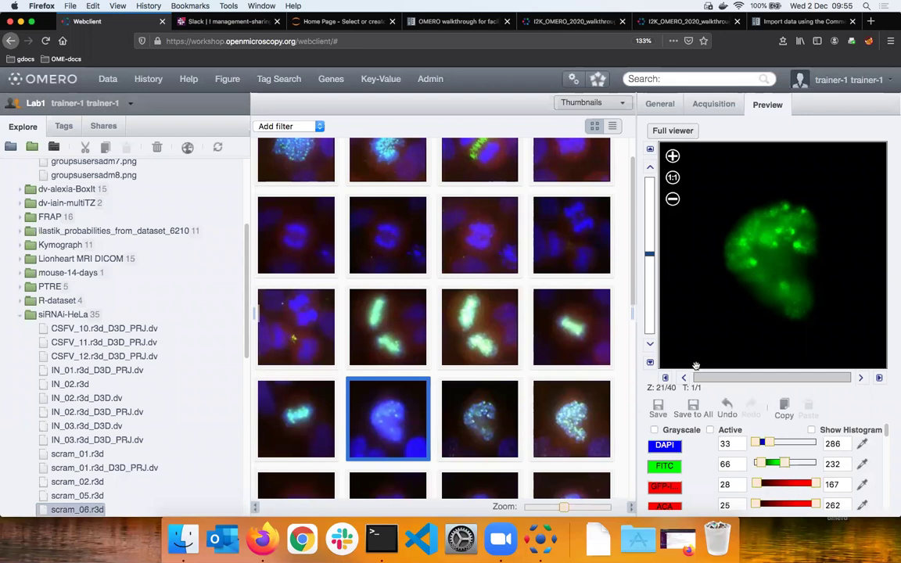
Save the FITC-only rendering to all siRNAi-HeLa images and check the green thumbnails.
click(693, 409)
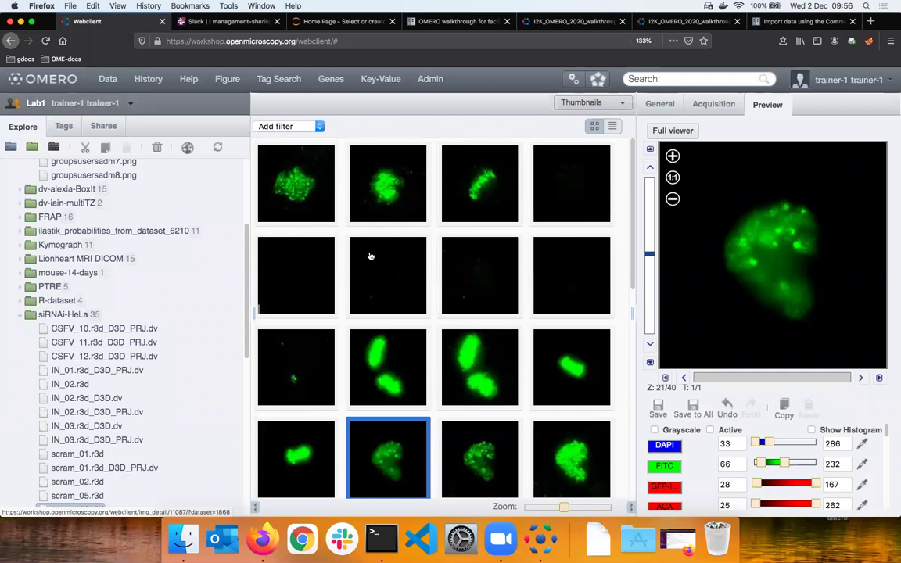
scroll(457, 366, down, 5)
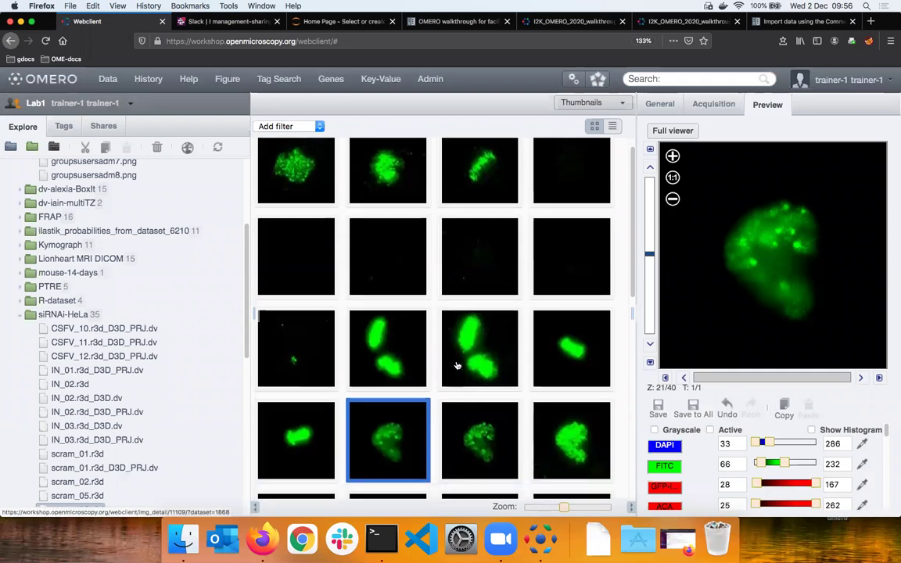
scroll(457, 366, down, 3)
scroll(457, 365, up, 8)
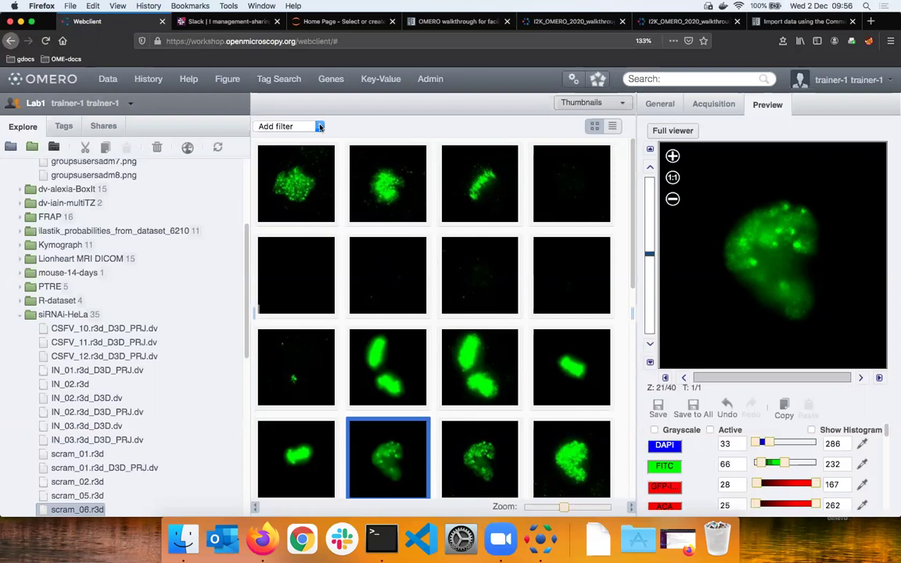
Filter the siRNAi-HeLa thumbnails by image name, entering 'sc'.
click(320, 127)
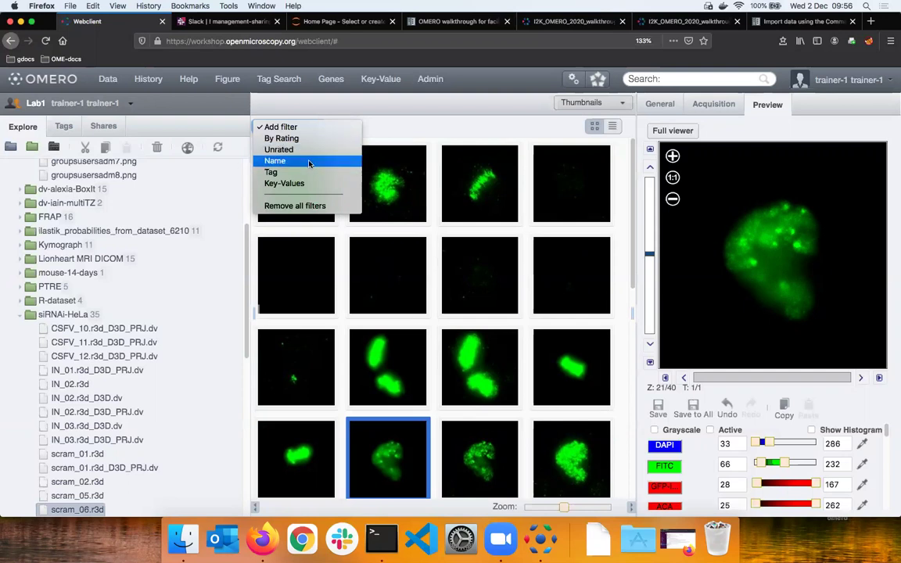
click(308, 160)
click(393, 123)
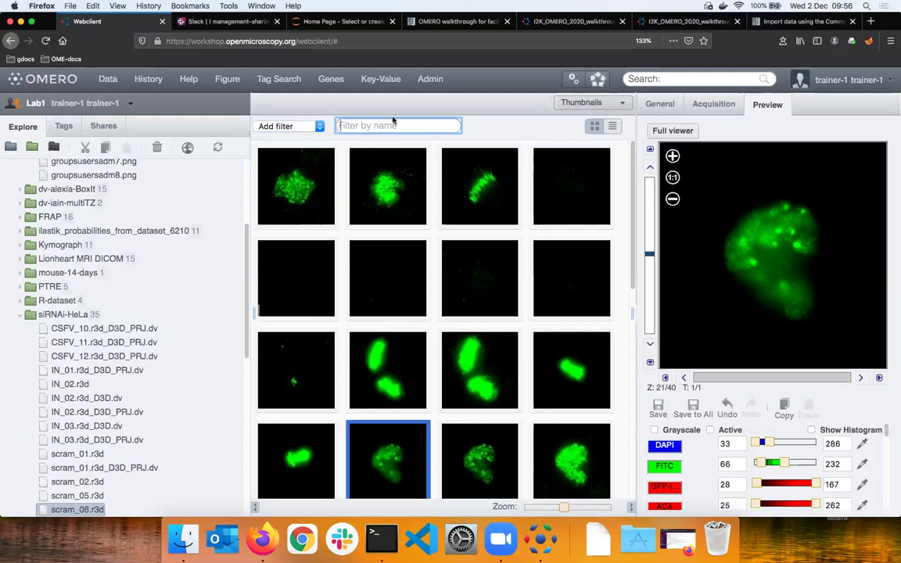
click(290, 126)
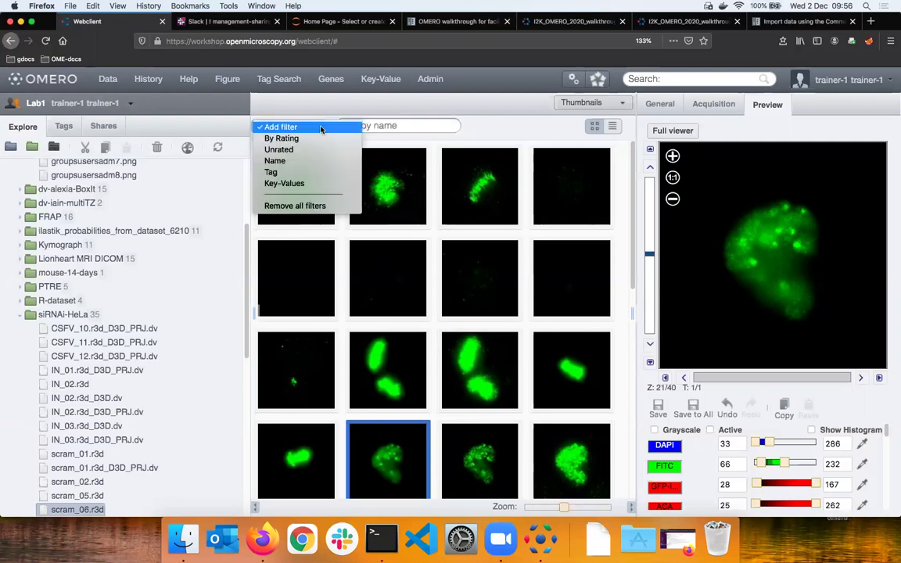
click(391, 129)
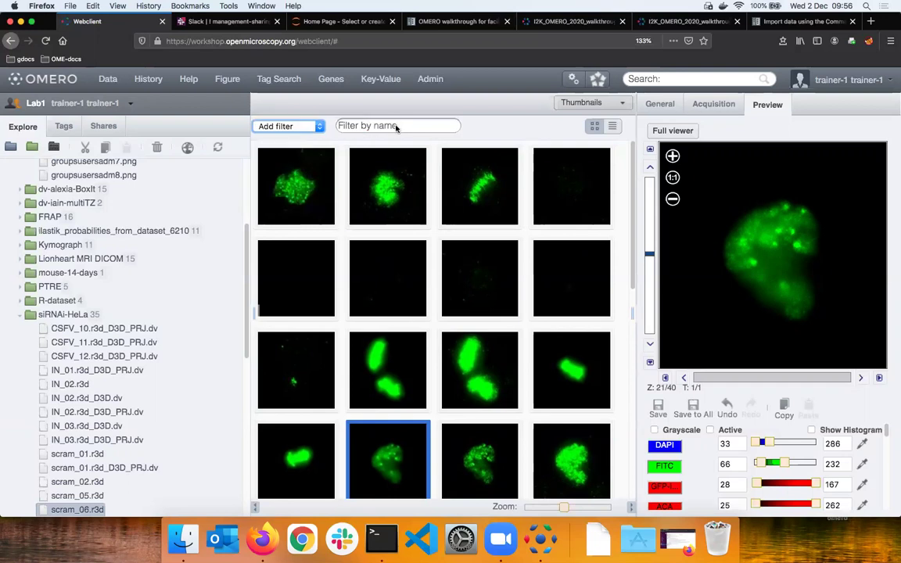
click(397, 128)
text(scram)
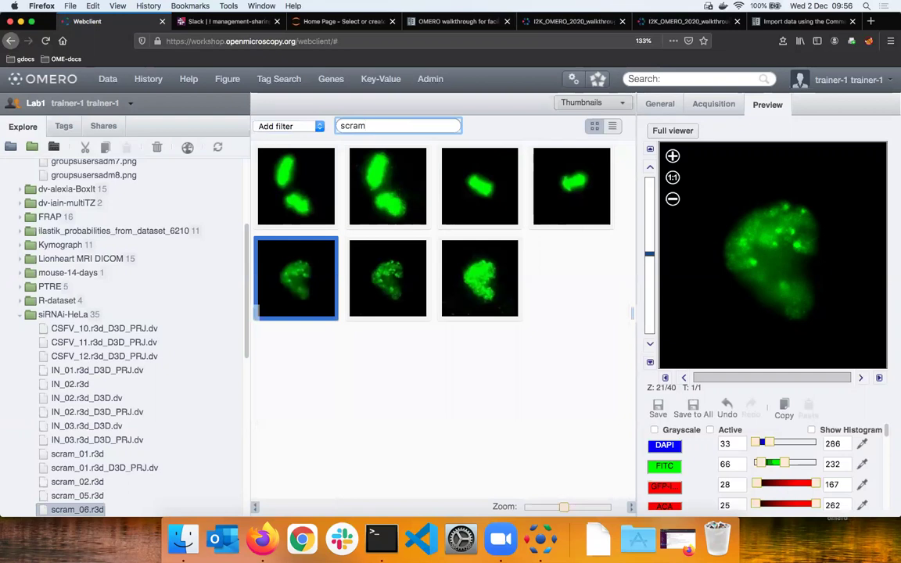
Change the name filter to 'i', then clear it so every image shows.
double_click(356, 127)
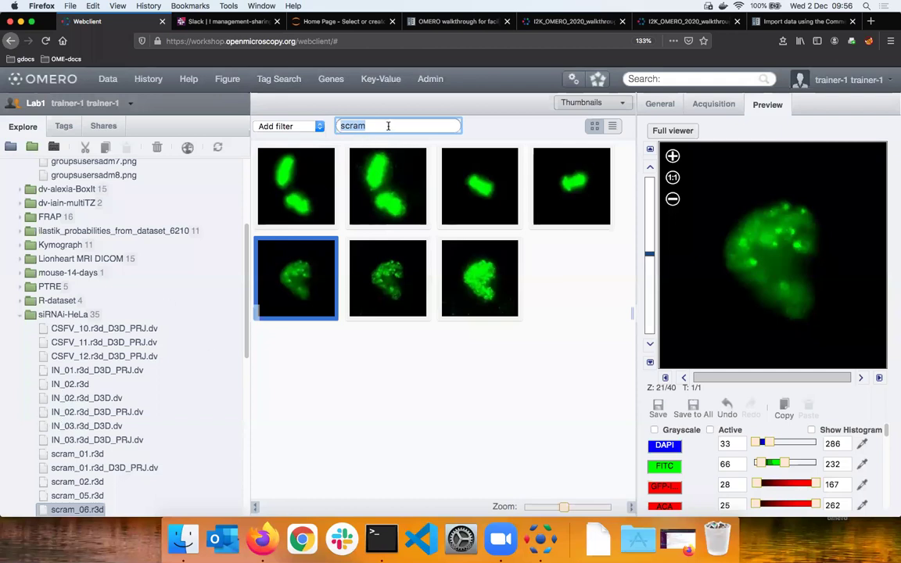
text(in)
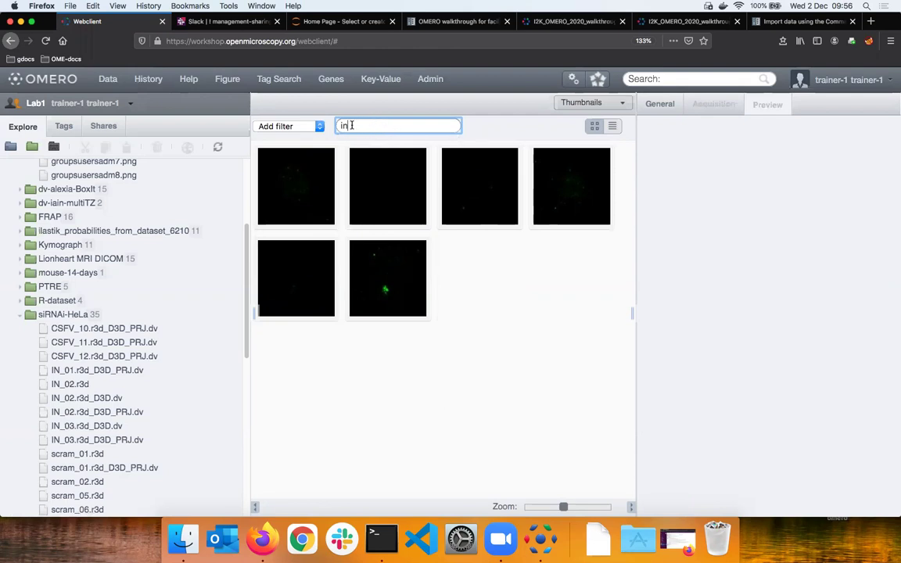
double_click(346, 125)
key(BackSpace)
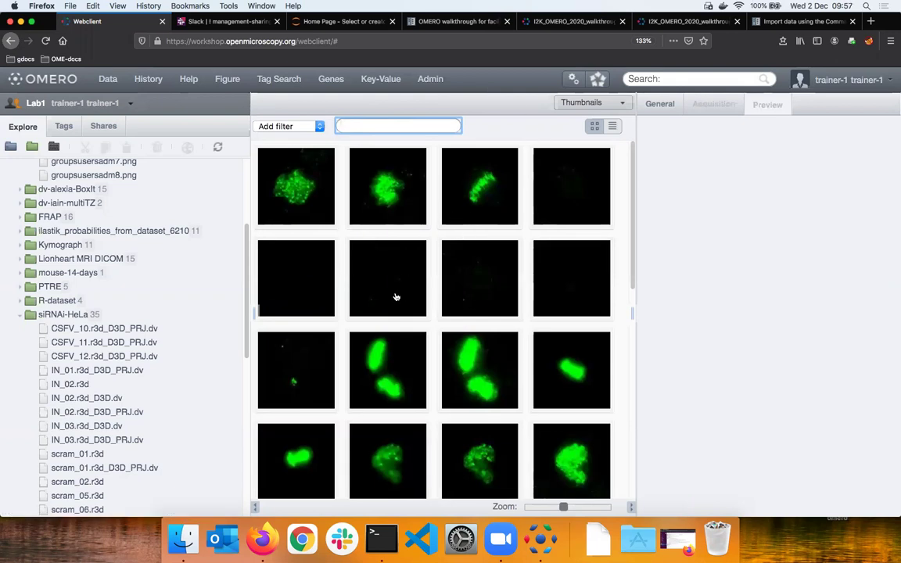
scroll(396, 297, down, 5)
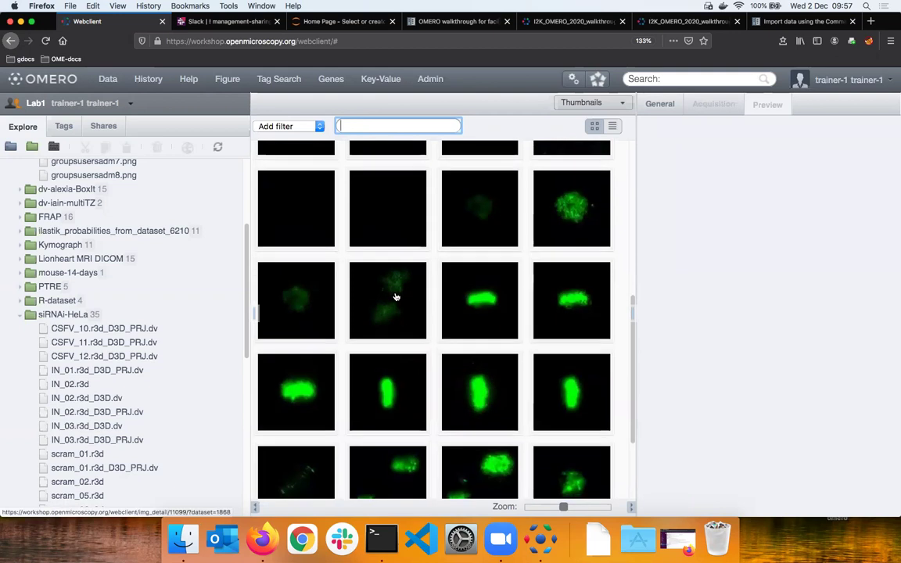
scroll(396, 297, up, 5)
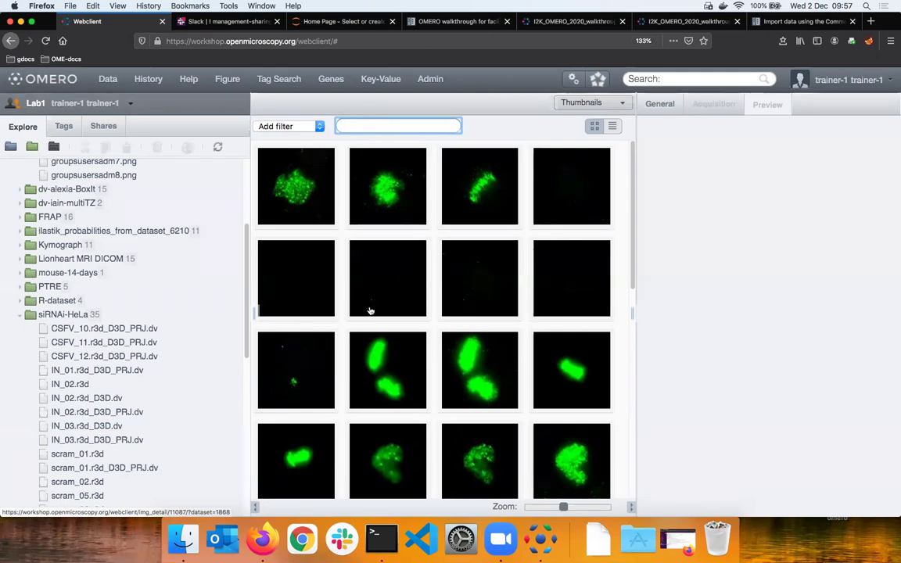
scroll(392, 369, down, 2)
Preview scram_06.r3d and scroll through its channel sliders and other users' saved renderings.
click(392, 369)
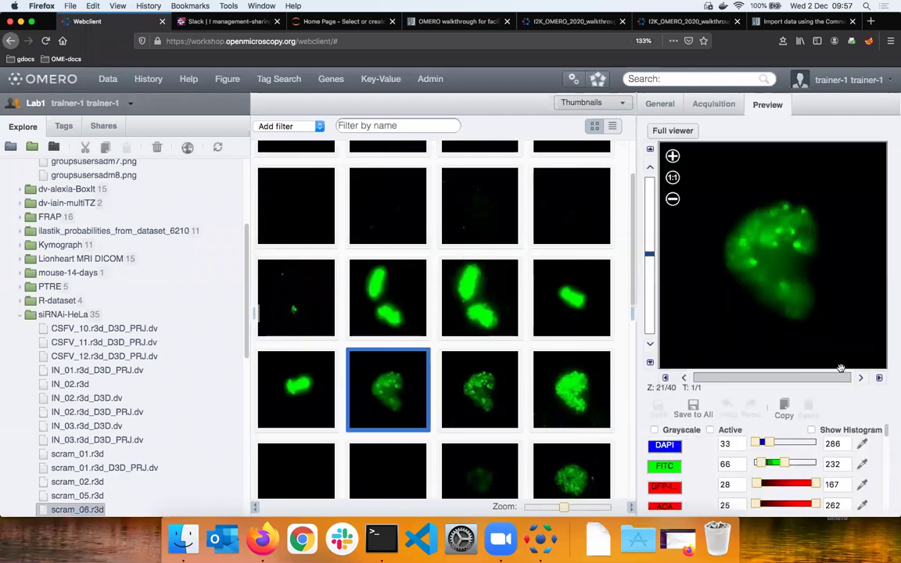
scroll(863, 434, down, 5)
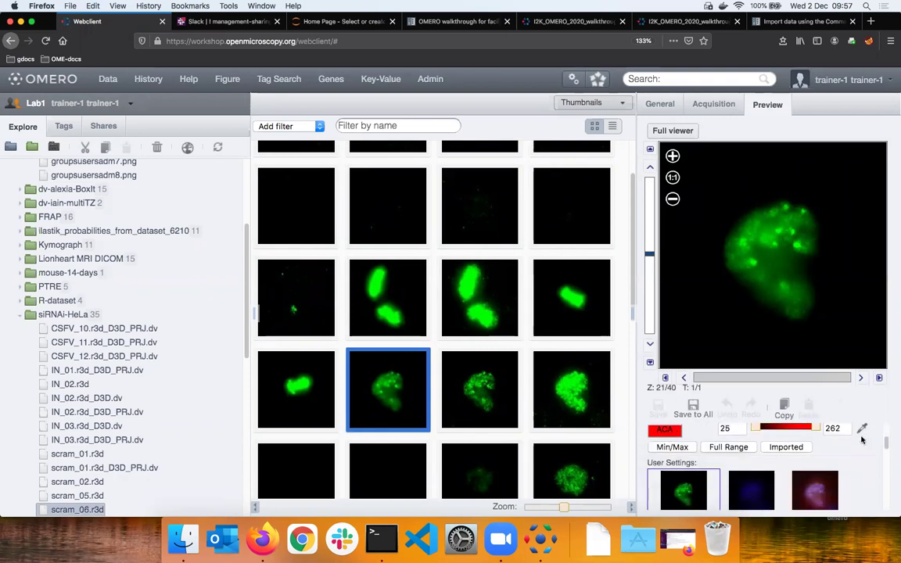
scroll(862, 439, down, 5)
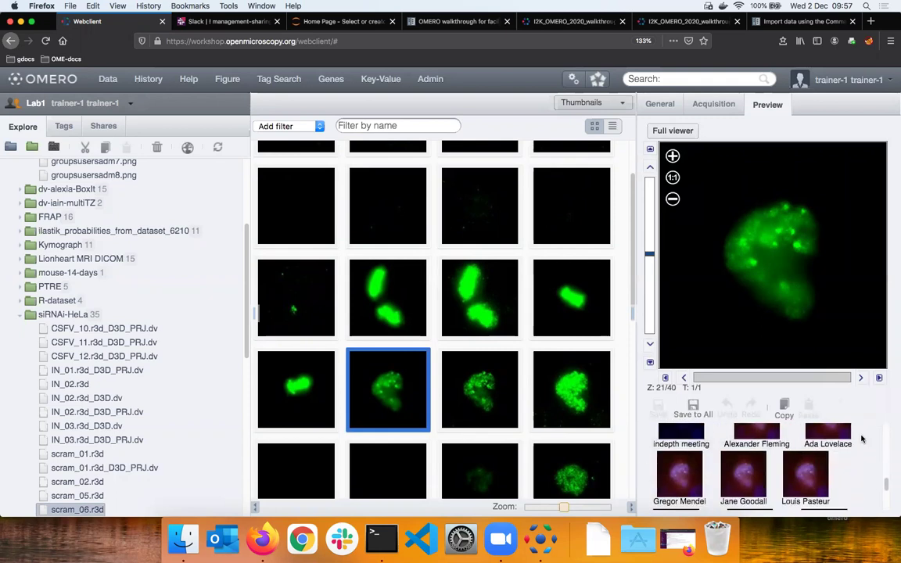
scroll(862, 438, up, 5)
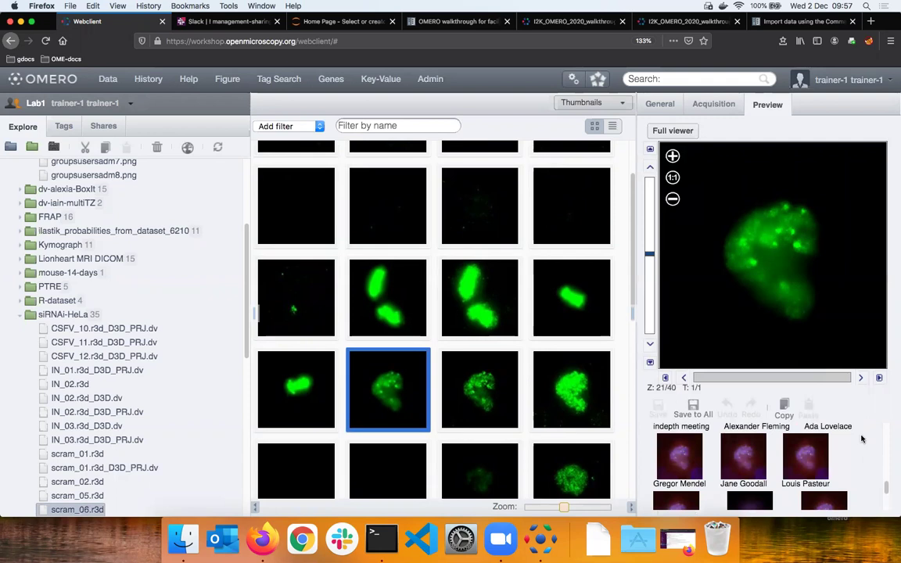
scroll(862, 439, up, 3)
scroll(860, 439, down, 2)
scroll(861, 439, down, 4)
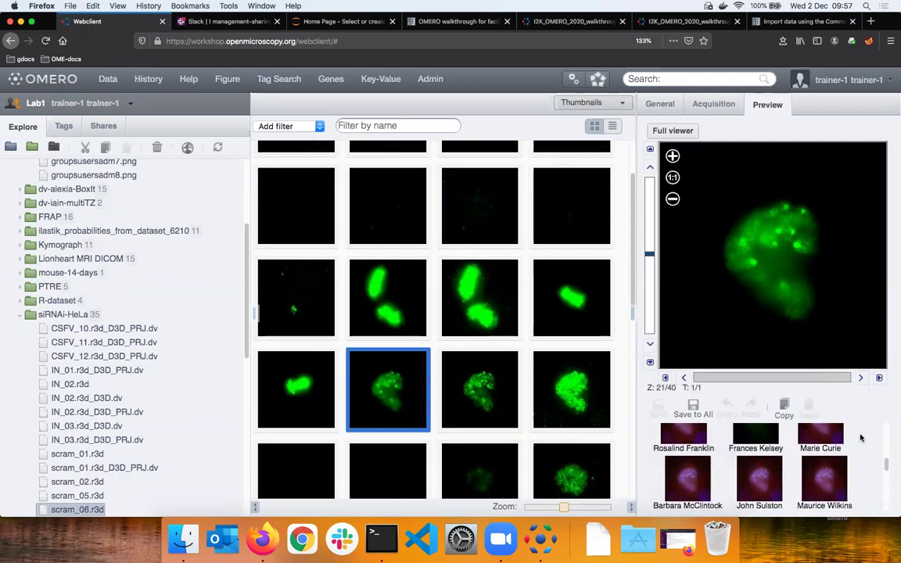
scroll(861, 439, down, 1)
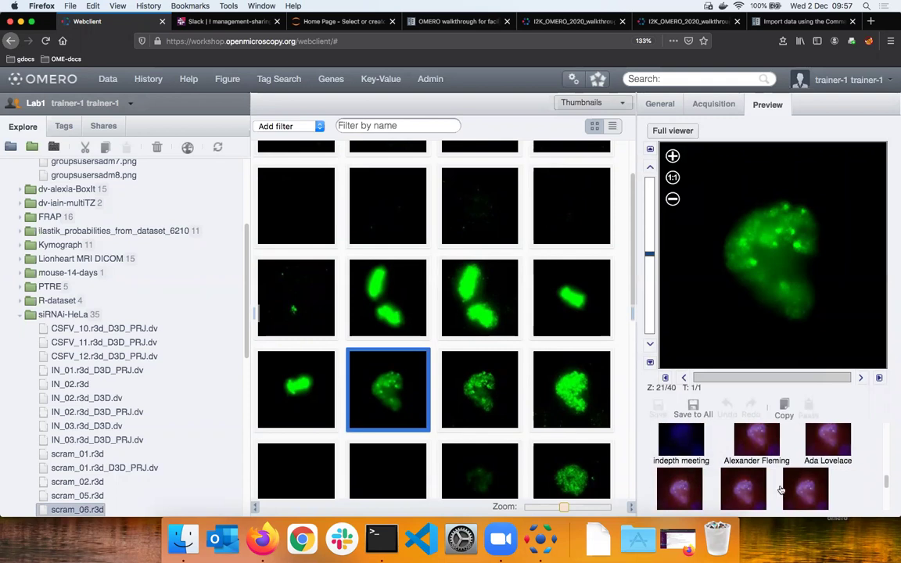
scroll(780, 483, down, 5)
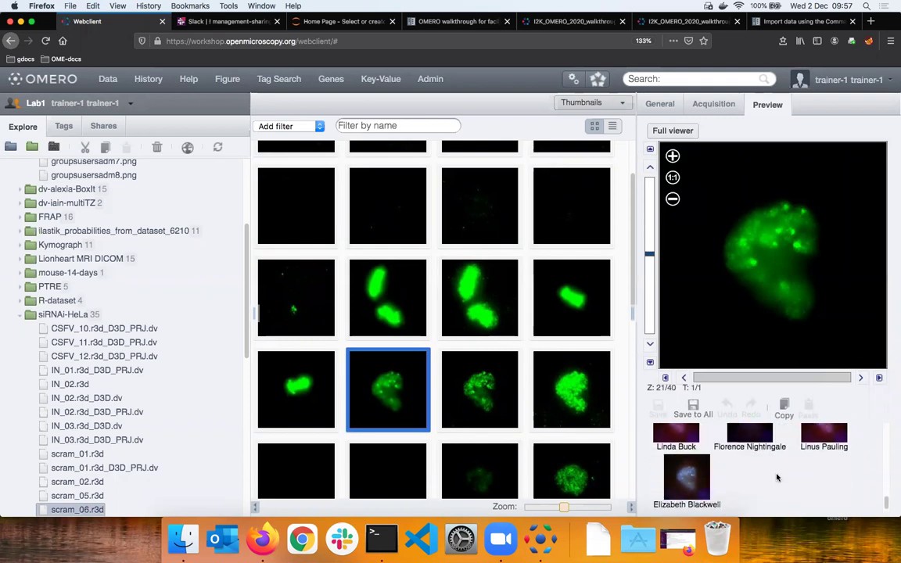
scroll(776, 477, up, 10)
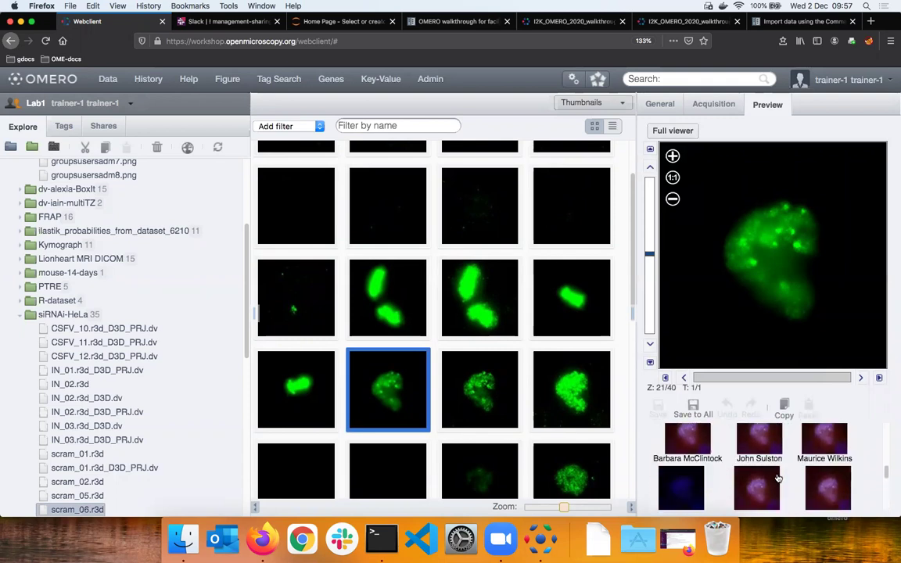
scroll(779, 479, up, 3)
scroll(779, 479, down, 6)
scroll(778, 480, down, 3)
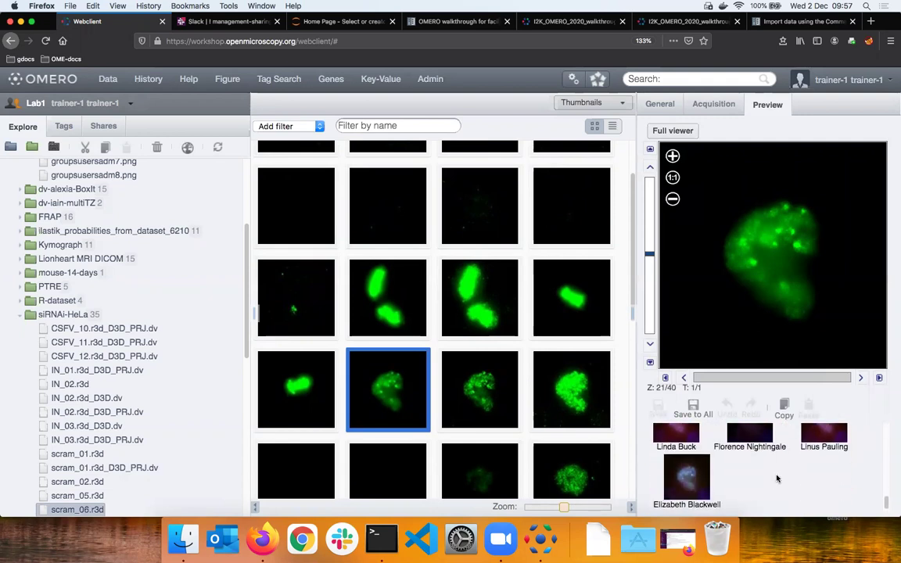
scroll(777, 479, up, 1)
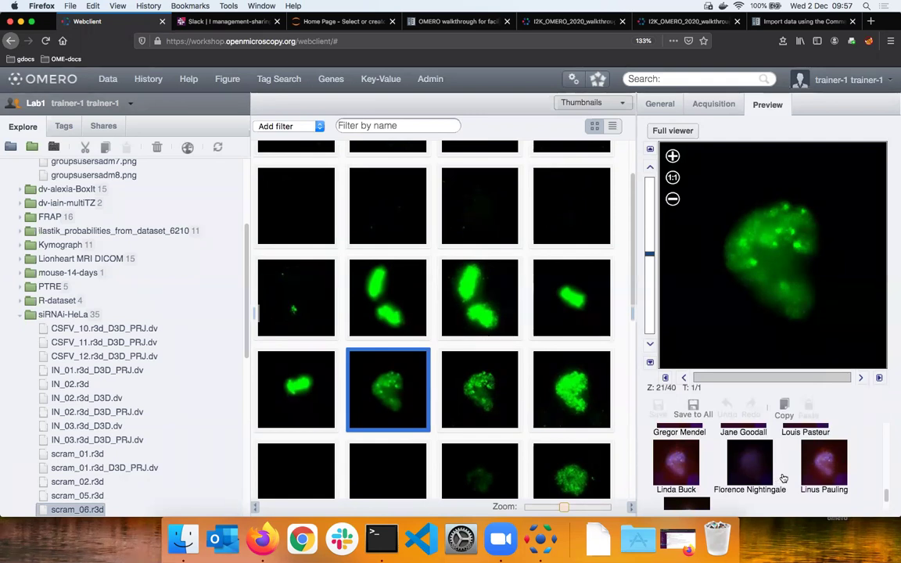
scroll(783, 478, up, 1)
scroll(784, 478, down, 2)
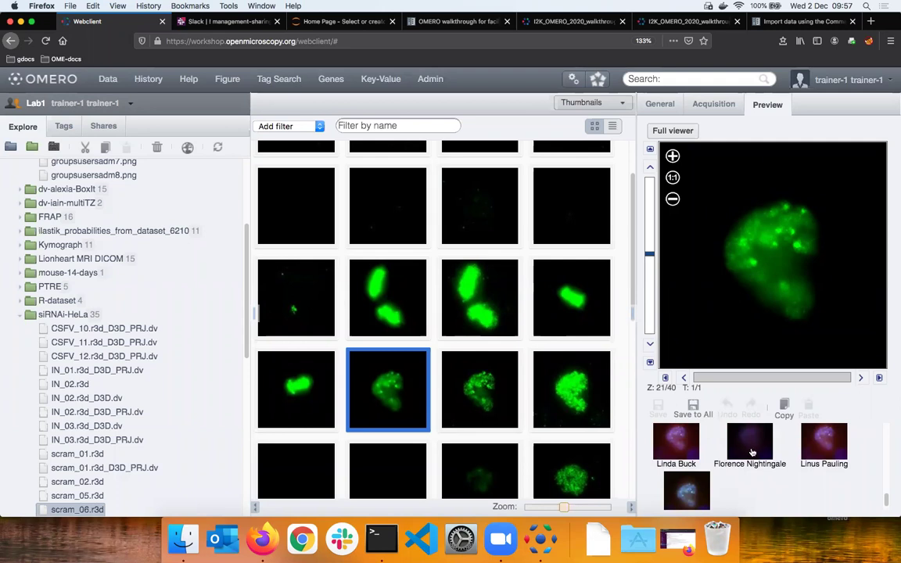
scroll(752, 452, up, 1)
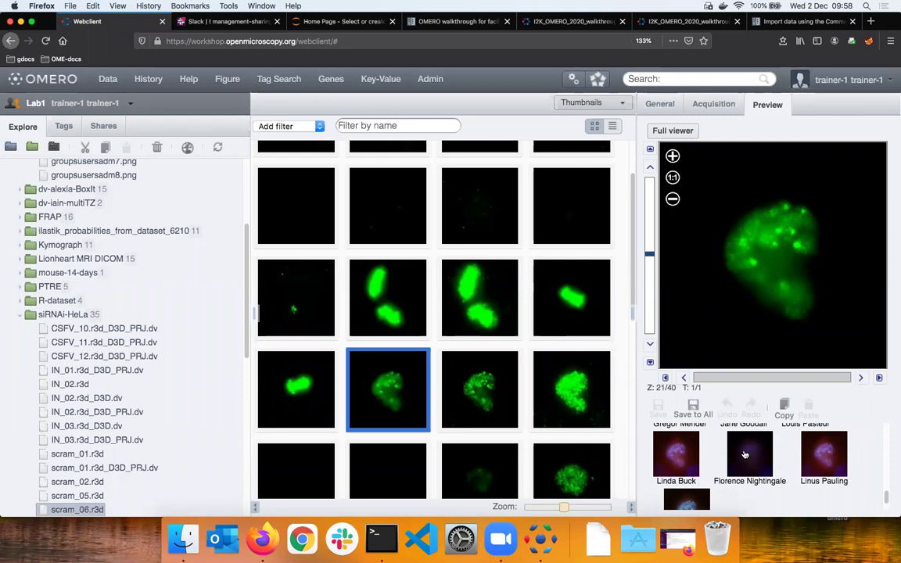
Apply a colleague's purple-and-red User Settings rendering and Save to All siRNAi-HeLa images.
click(751, 457)
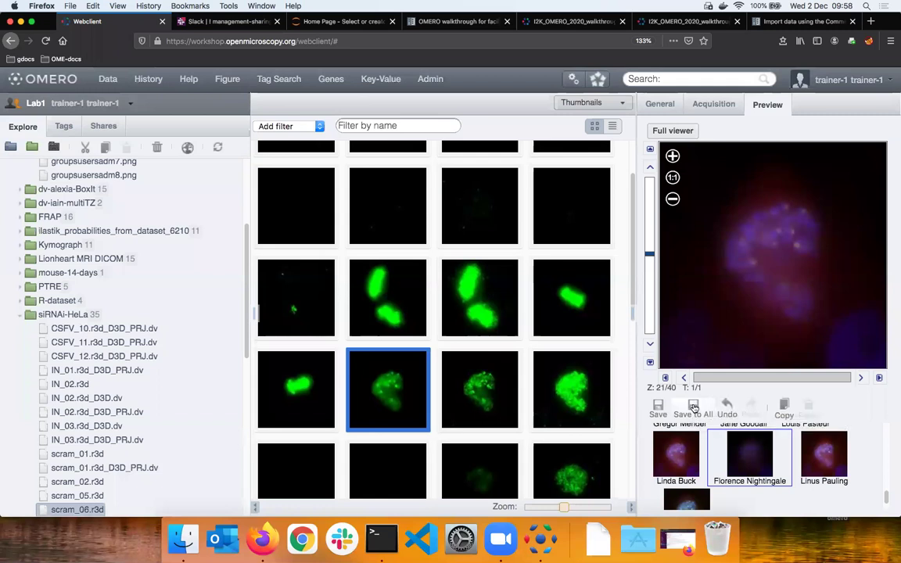
click(658, 408)
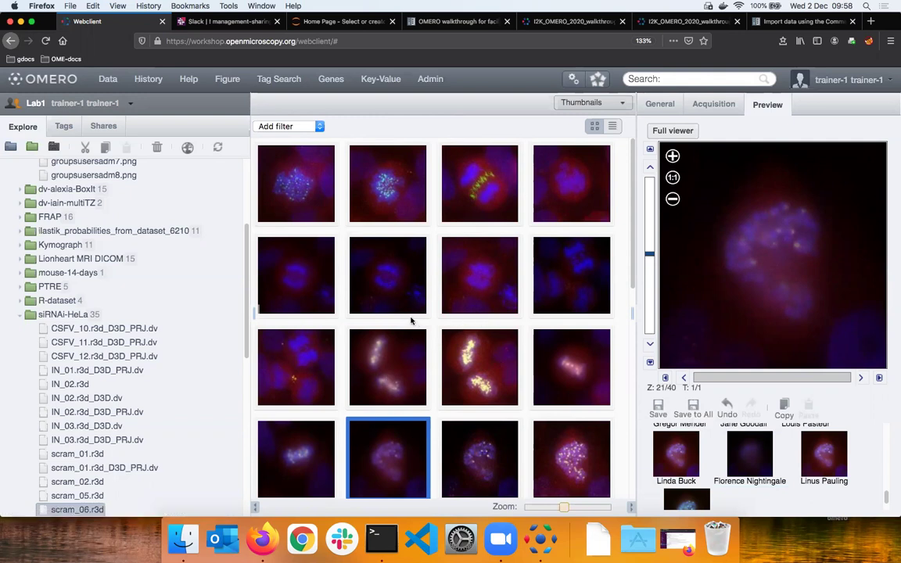
scroll(384, 452, down, 1)
scroll(384, 452, down, 1)
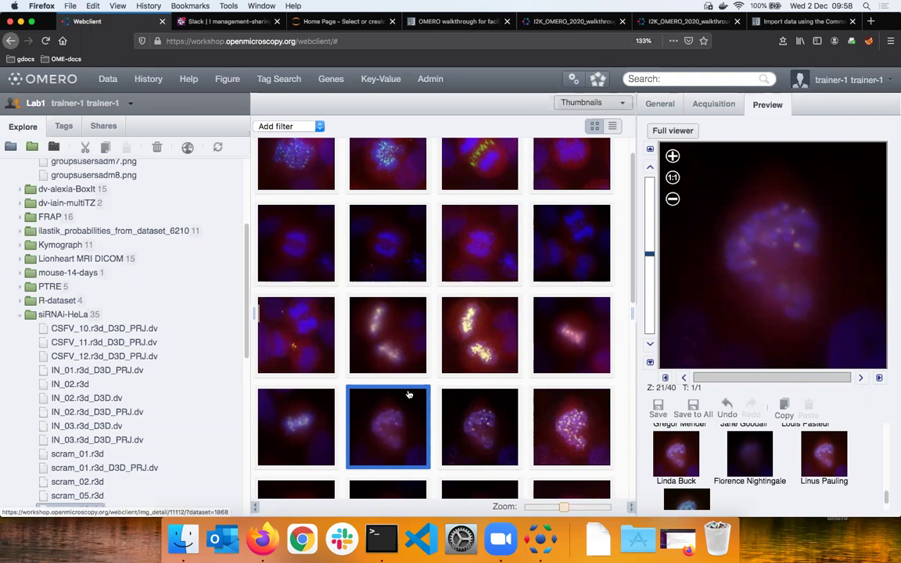
scroll(409, 395, down, 3)
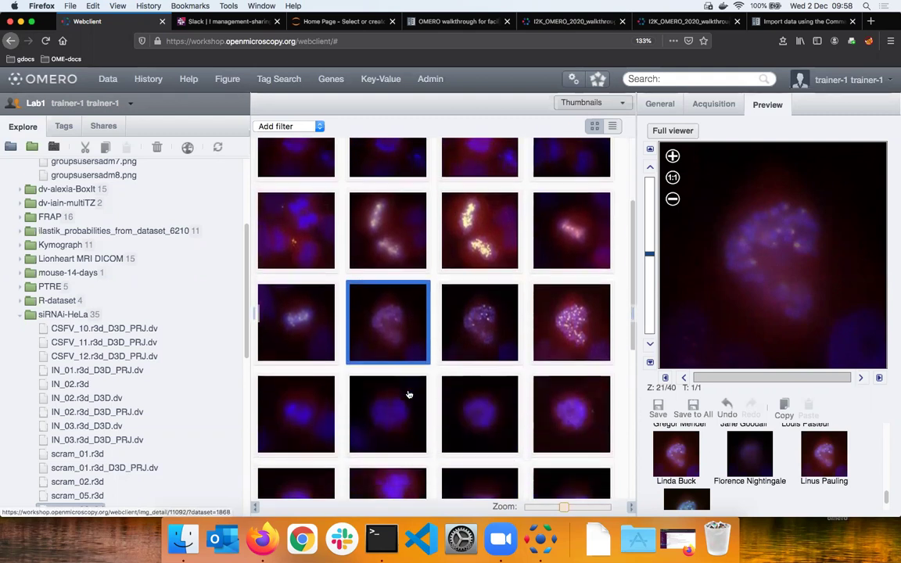
scroll(408, 395, up, 4)
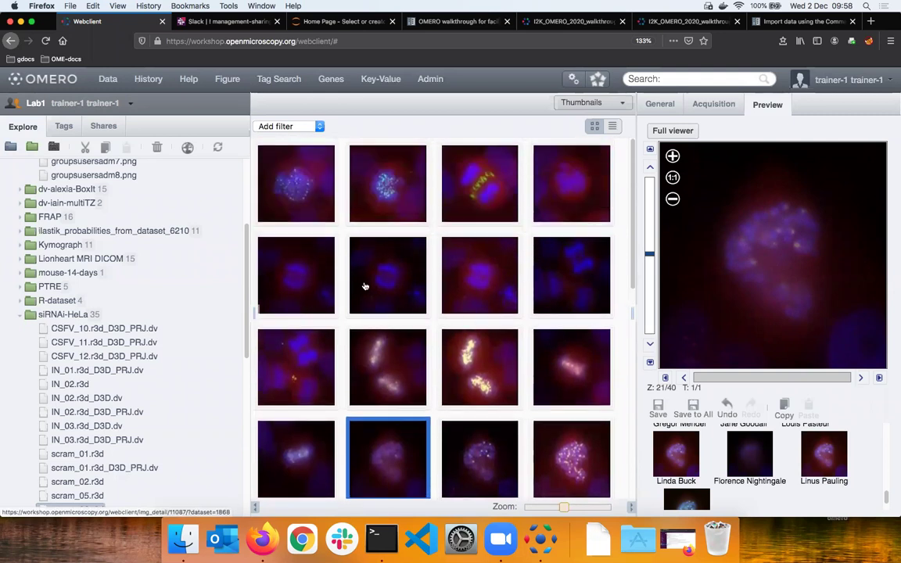
scroll(426, 345, down, 3)
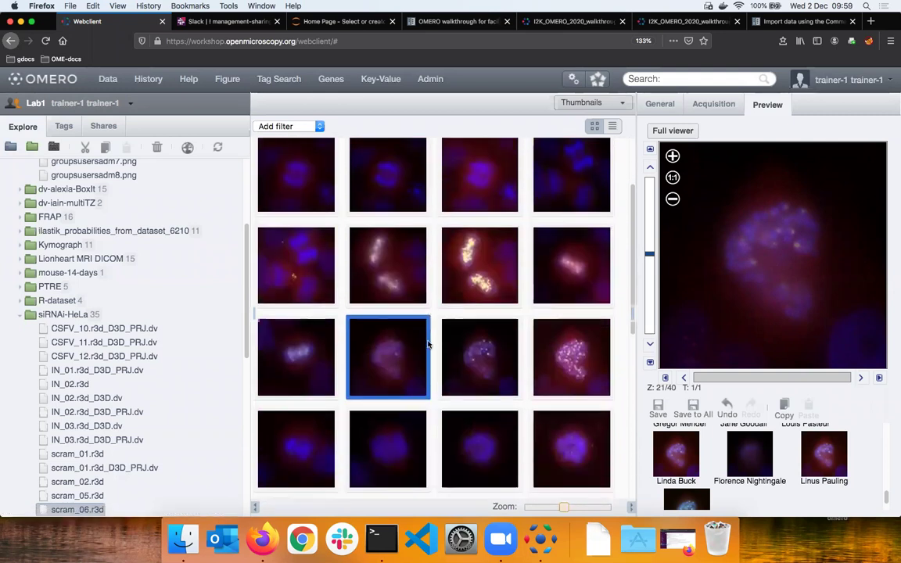
scroll(426, 346, up, 3)
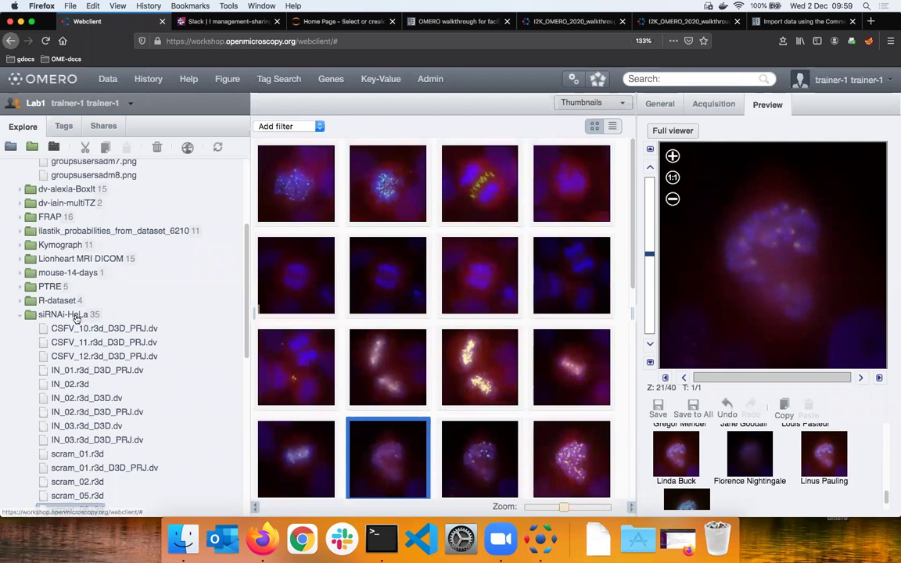
On the siRNAi-HeLa dataset, go to Rendering Settings... > Set Imported and Save.
click(90, 315)
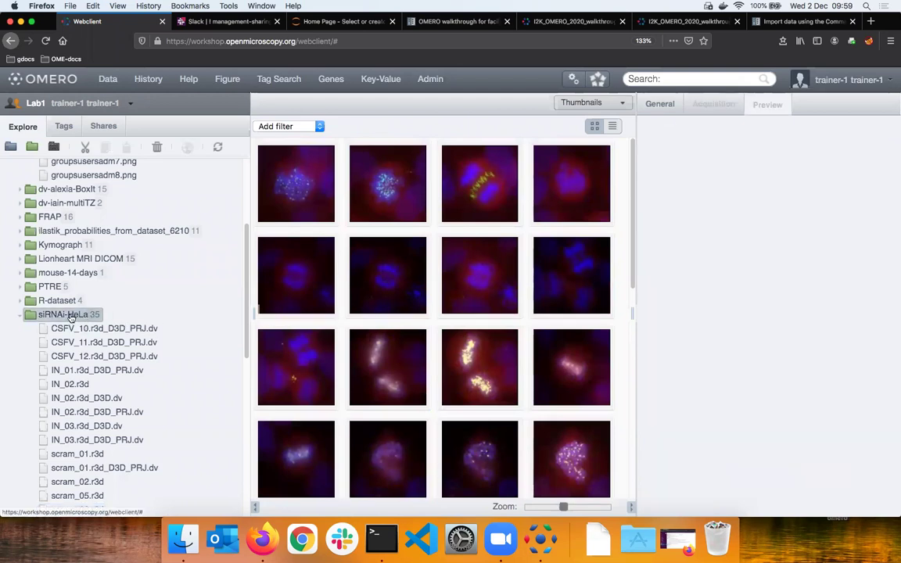
right_click(73, 316)
mouse_move(144, 410)
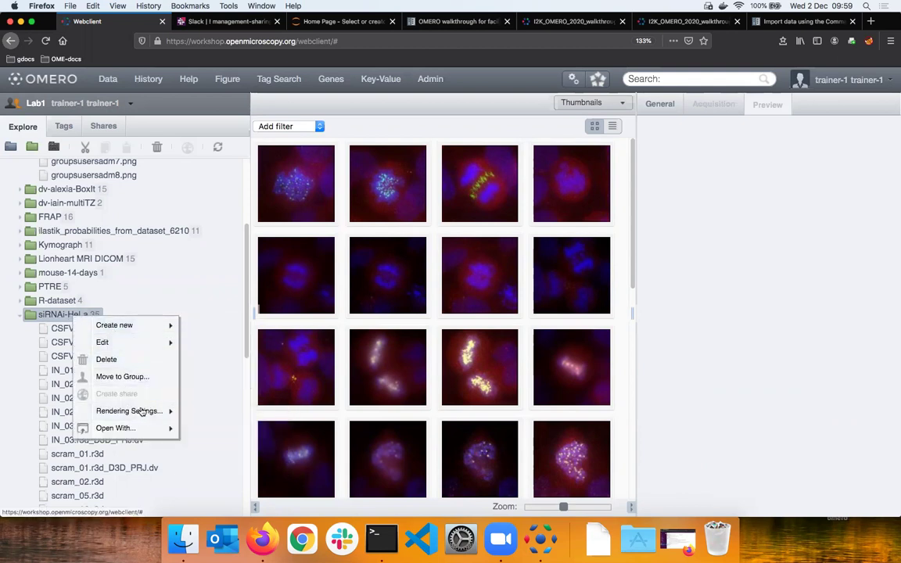
mouse_move(222, 444)
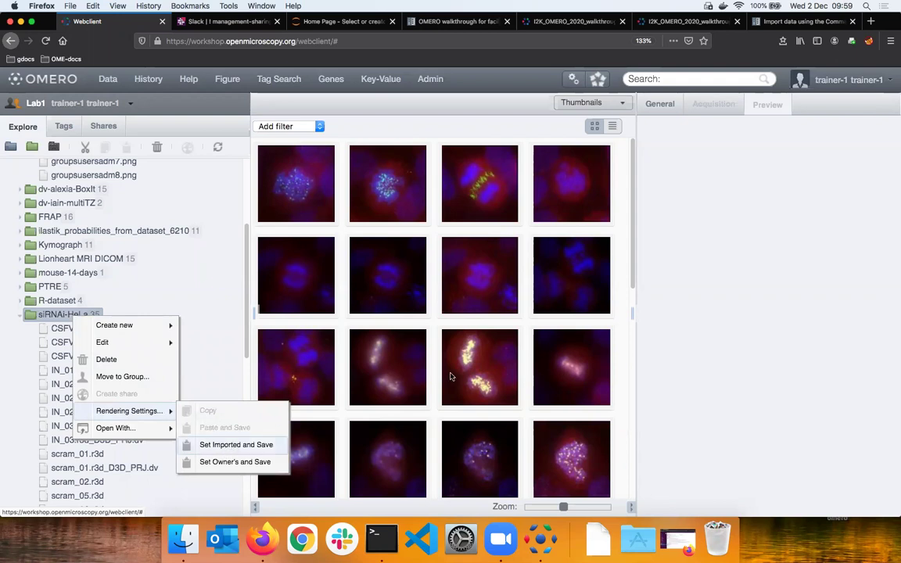
Confirm the reset to imported settings, then preview a reset image (DAPI 27–1128, FITC 22–453).
click(236, 445)
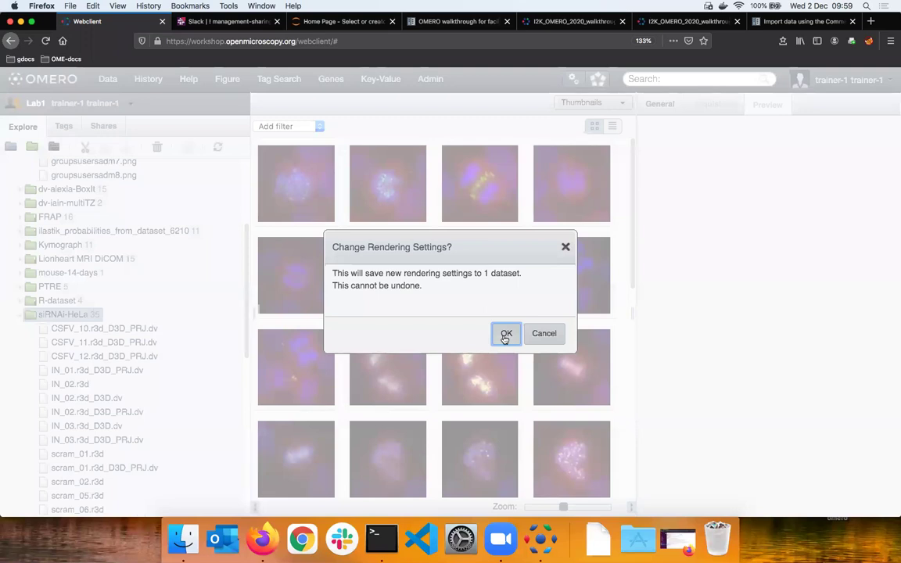
click(505, 334)
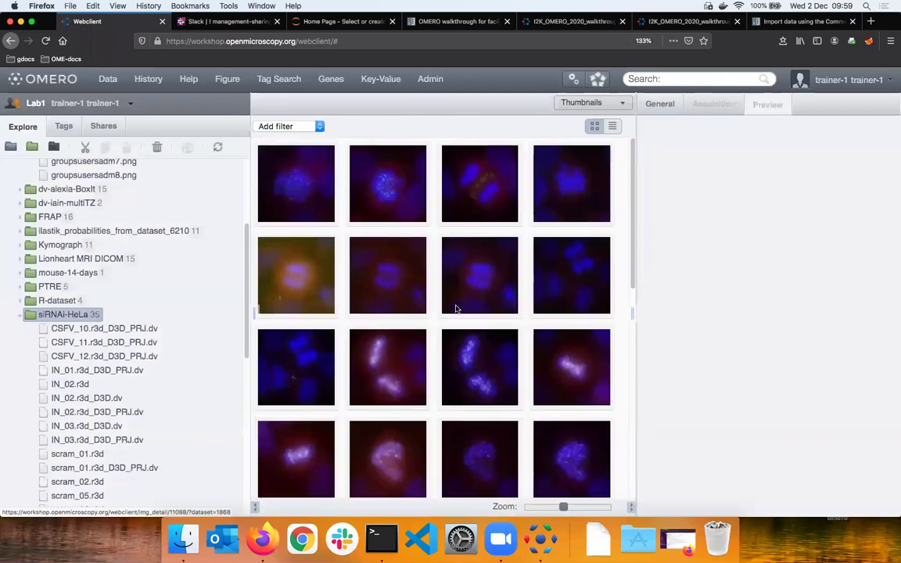
scroll(419, 309, down, 2)
scroll(419, 309, up, 1)
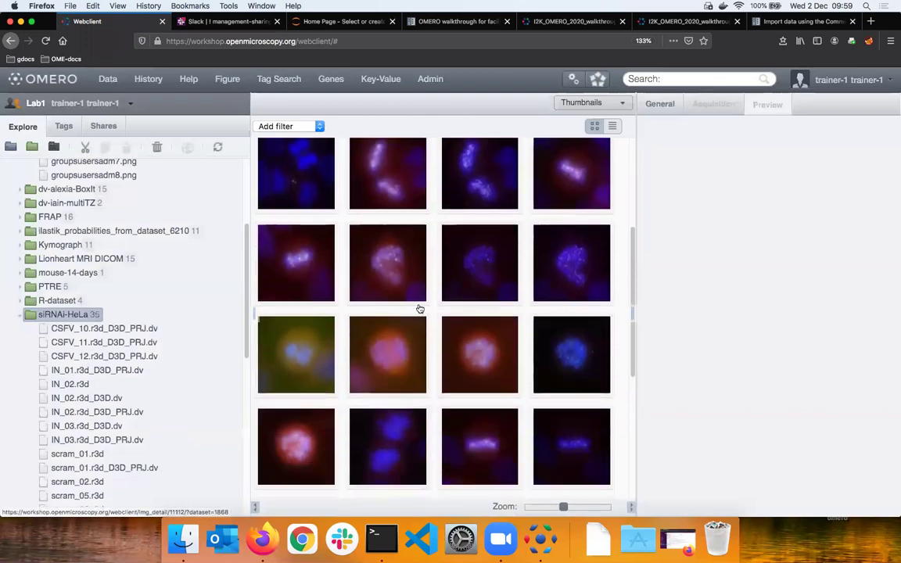
scroll(419, 309, up, 2)
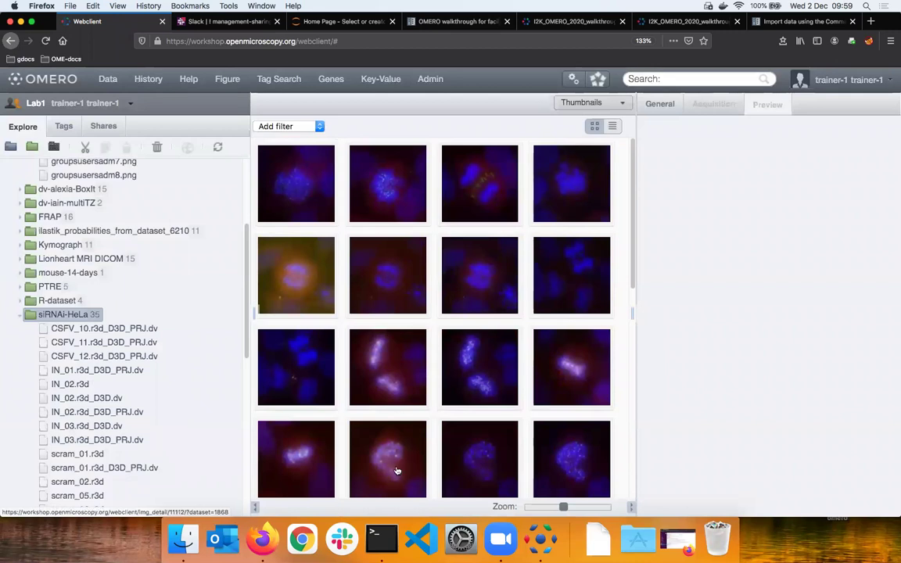
click(360, 426)
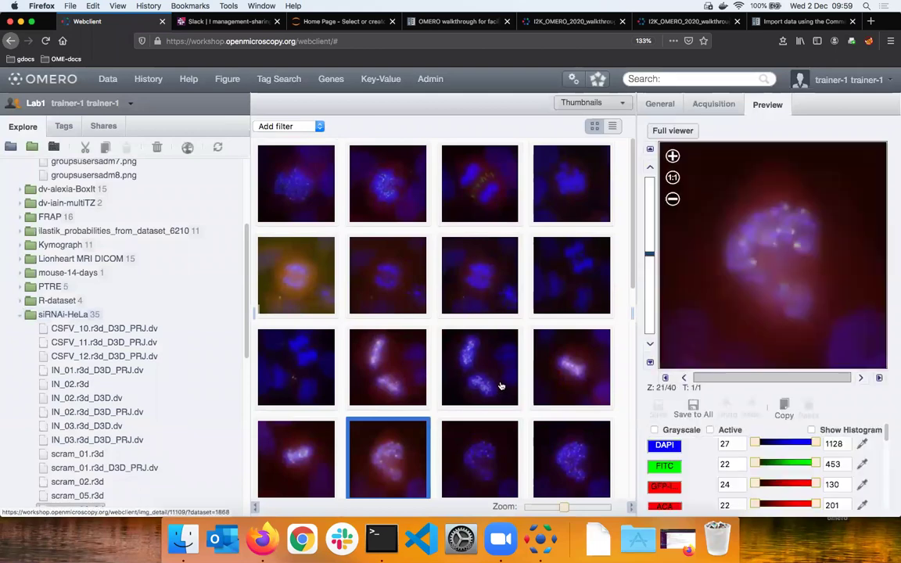